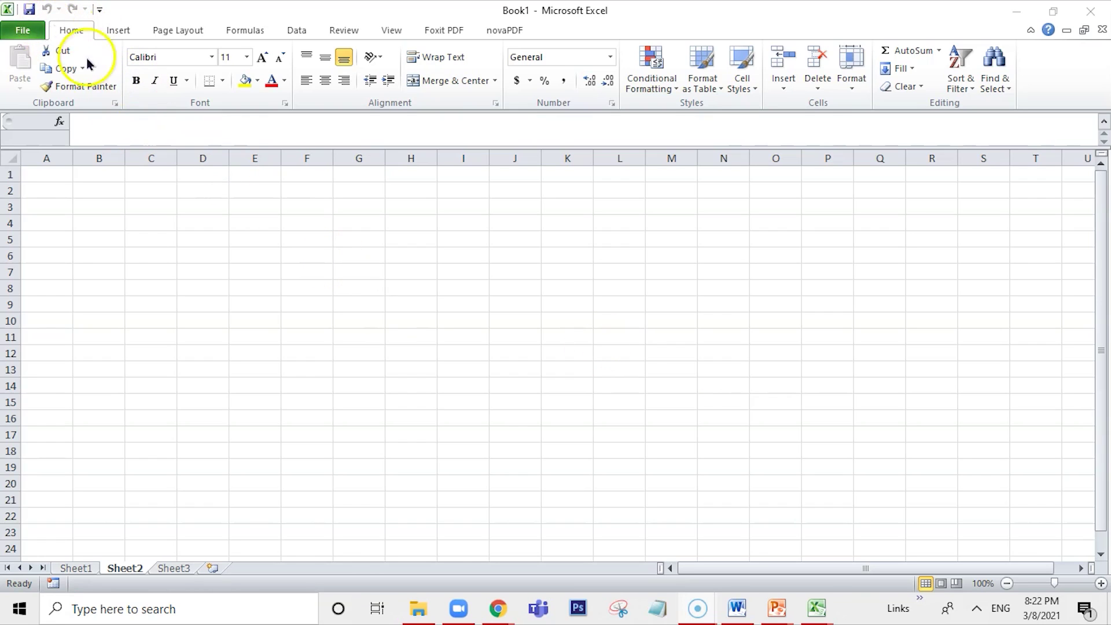
- Enable the Developer main tab in the ribbon customization options and apply the change
left_click(14, 22)
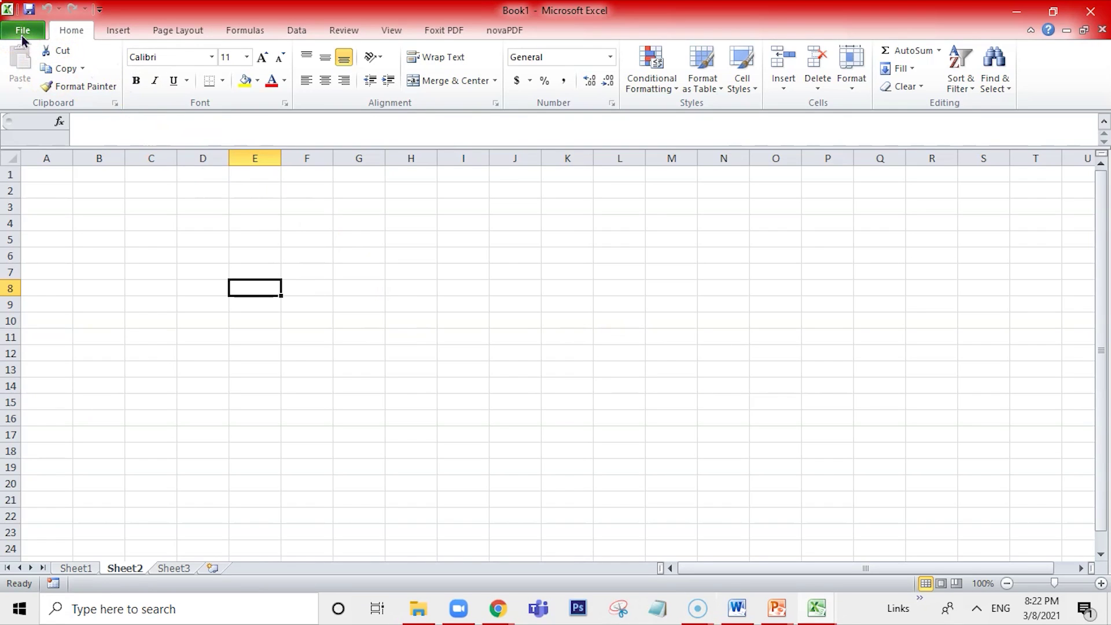
left_click(23, 32)
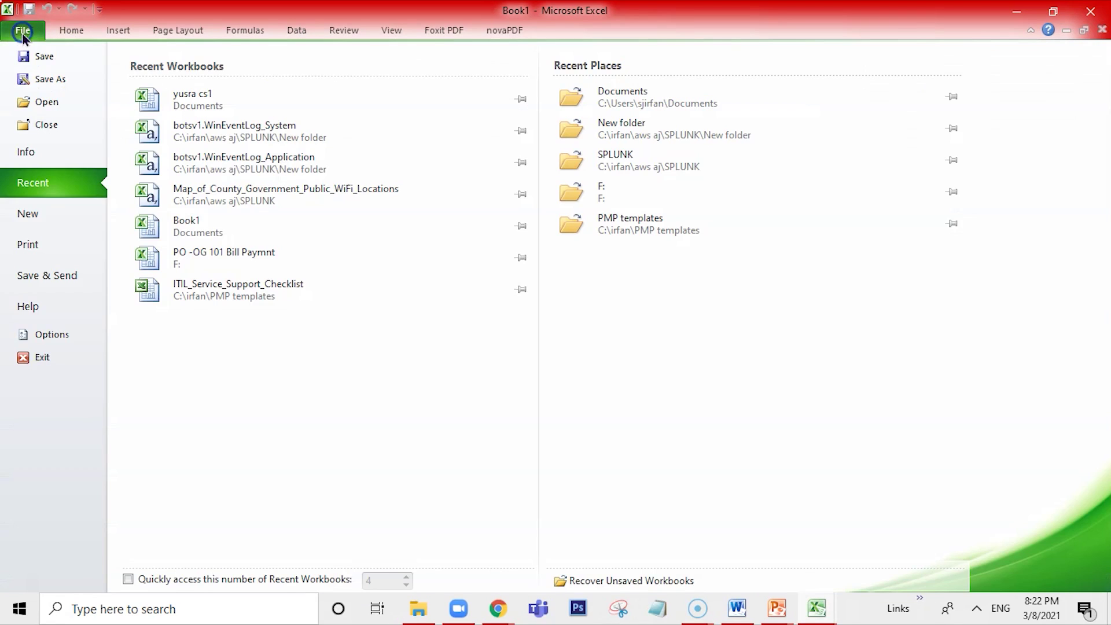
left_click(52, 335)
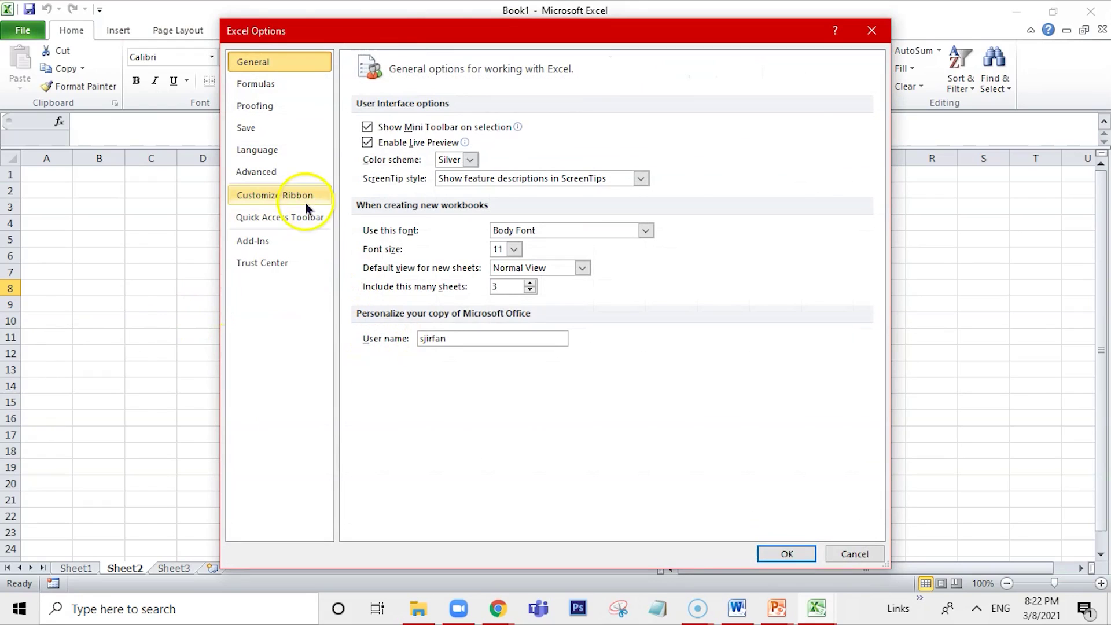
left_click(304, 195)
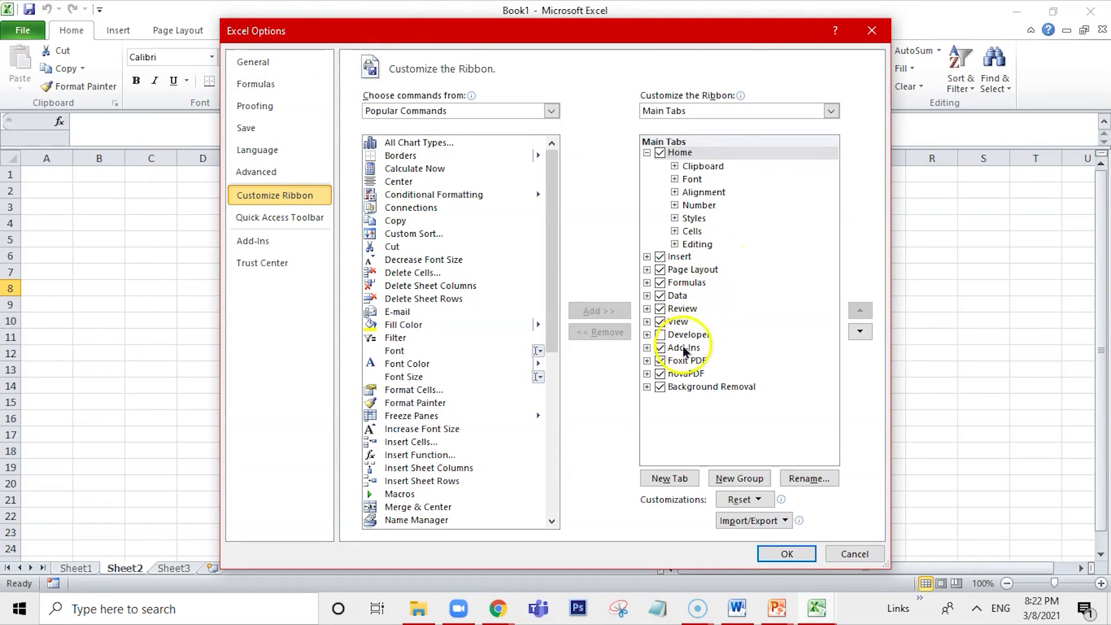
left_click(647, 335)
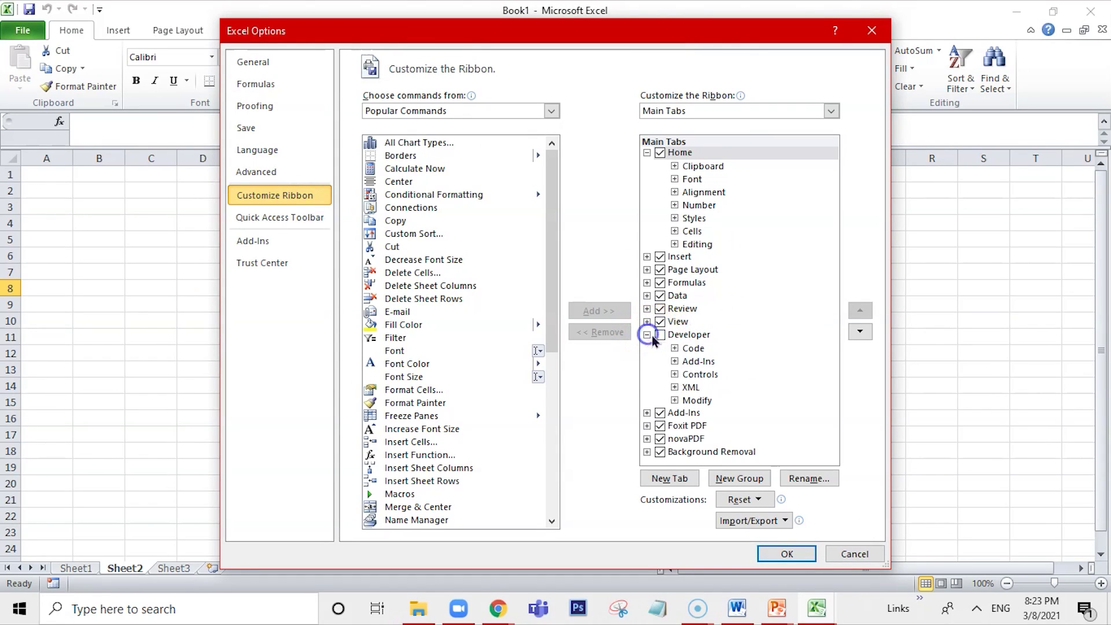
left_click(660, 335)
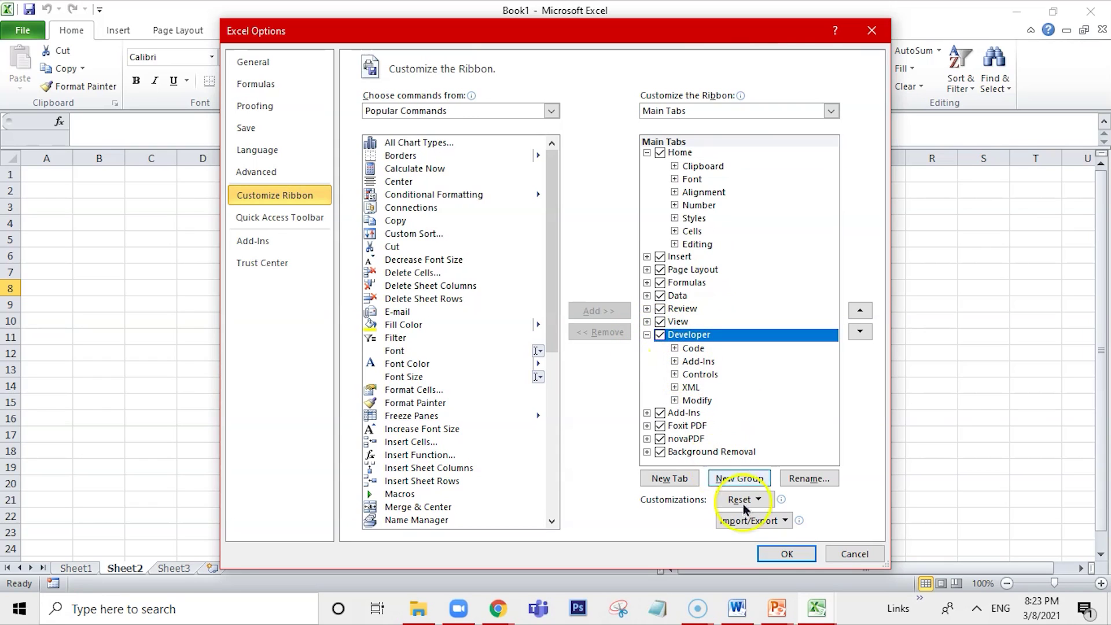
left_click(776, 554)
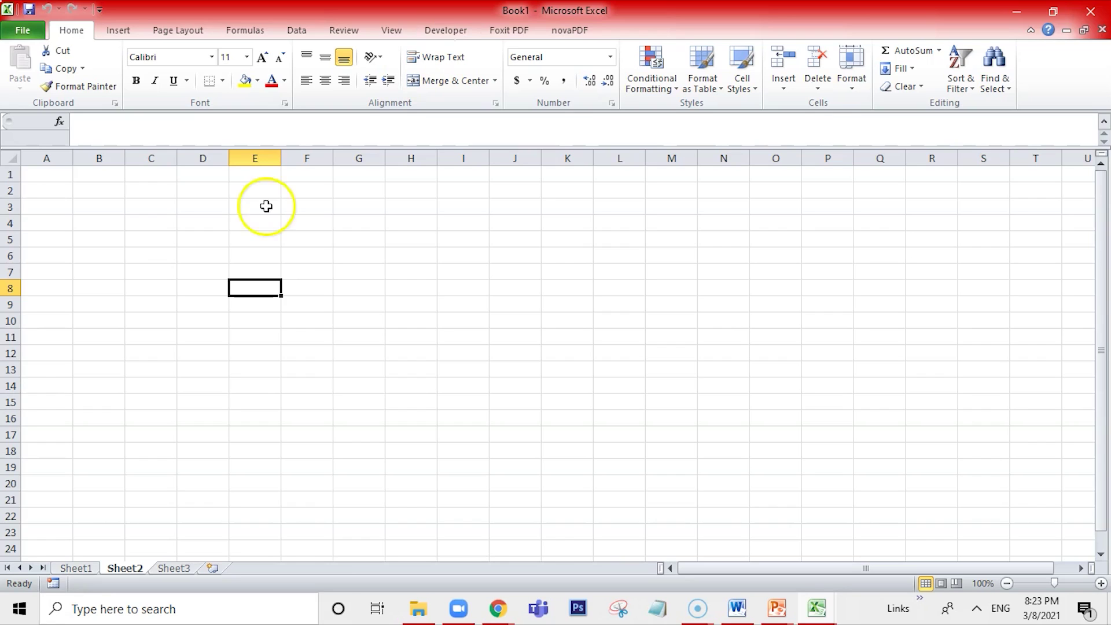
- Reopen the ribbon customization options, expand the Developer main tab and toggle its visibility
left_click(39, 590)
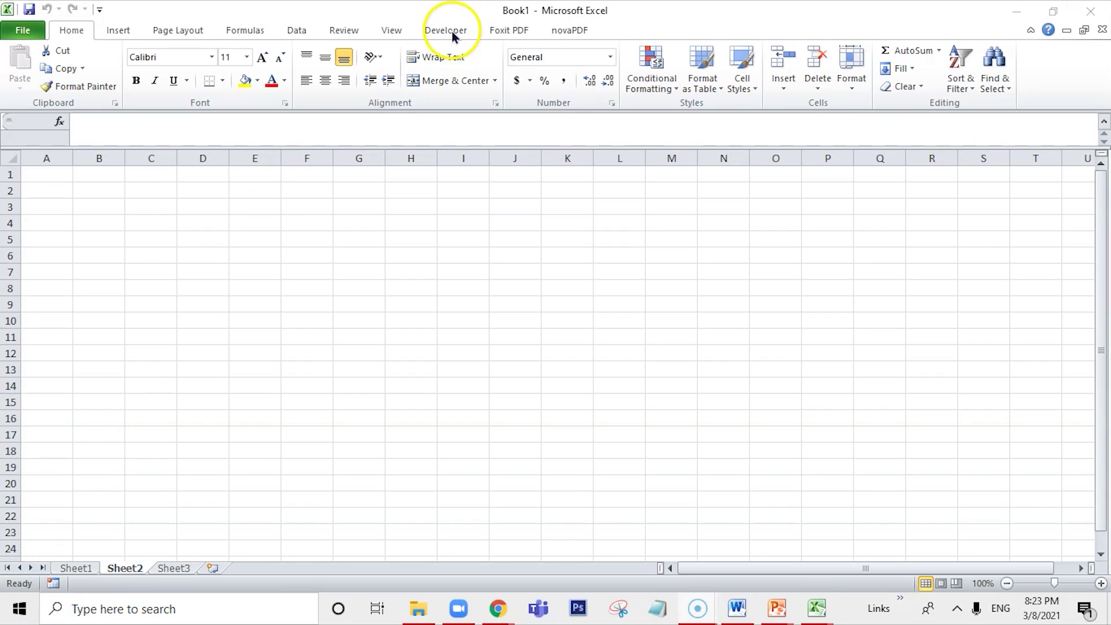
right_click(508, 31)
left_click(535, 77)
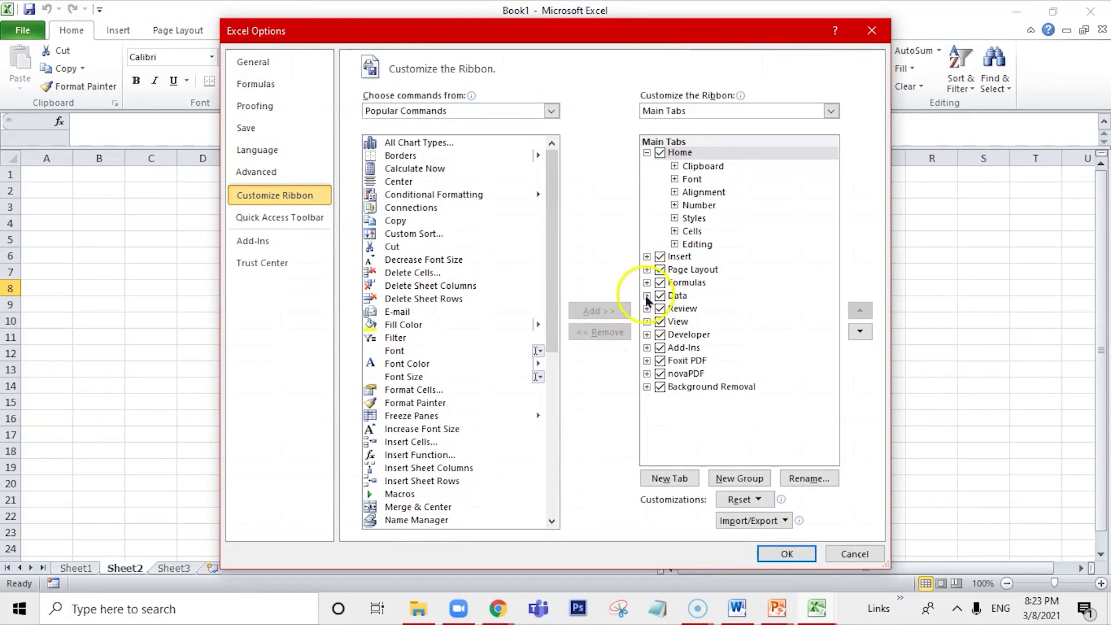
left_click(647, 335)
left_click(657, 335)
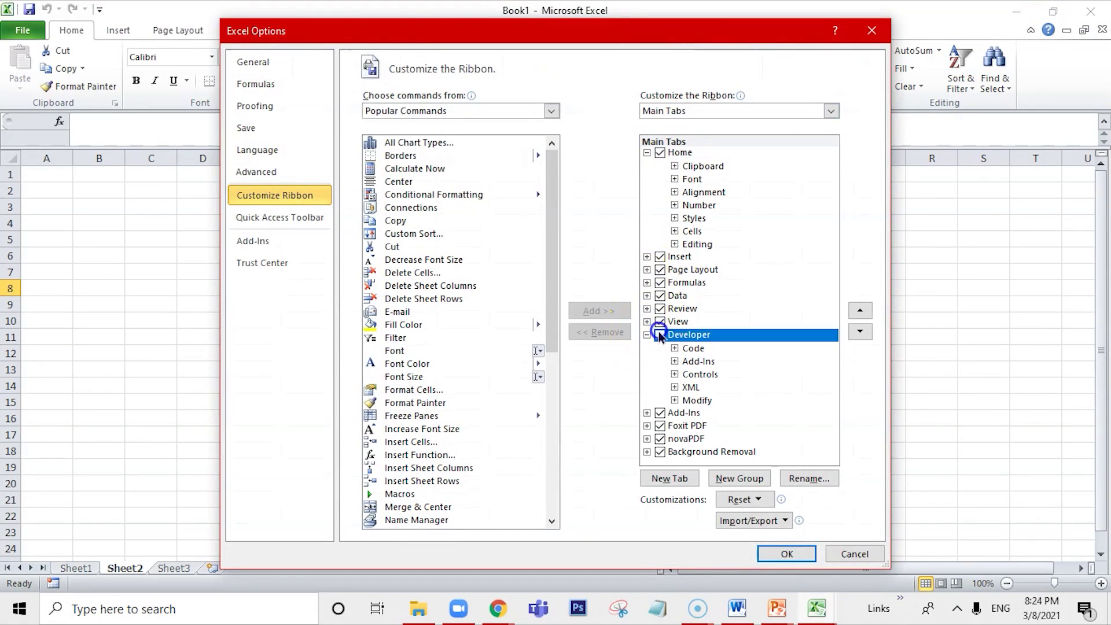
left_click(782, 553)
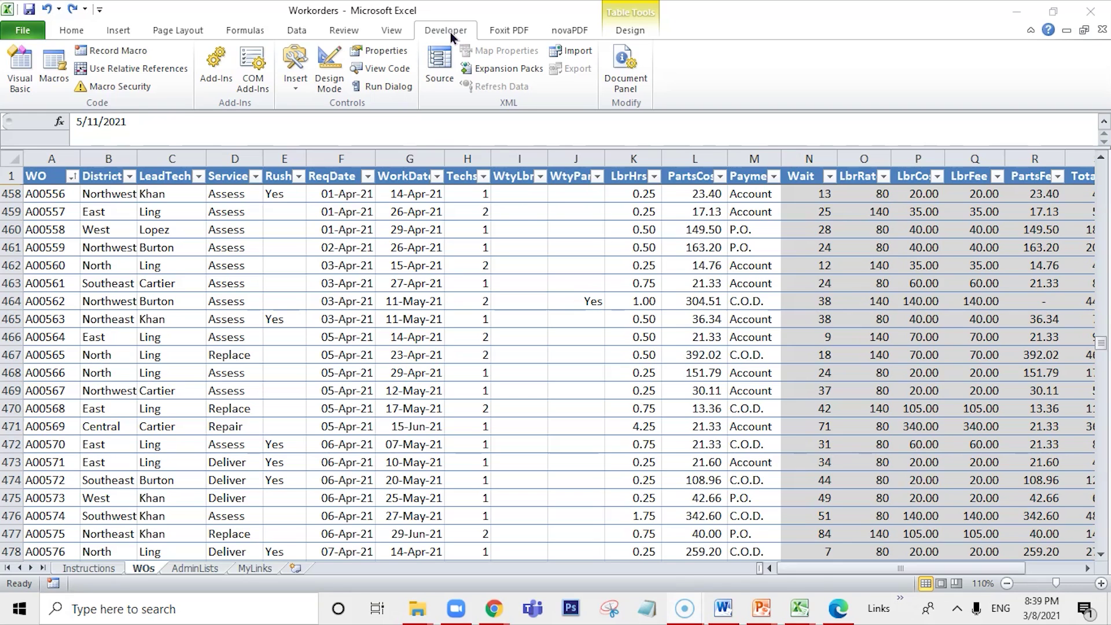
left_click(449, 32)
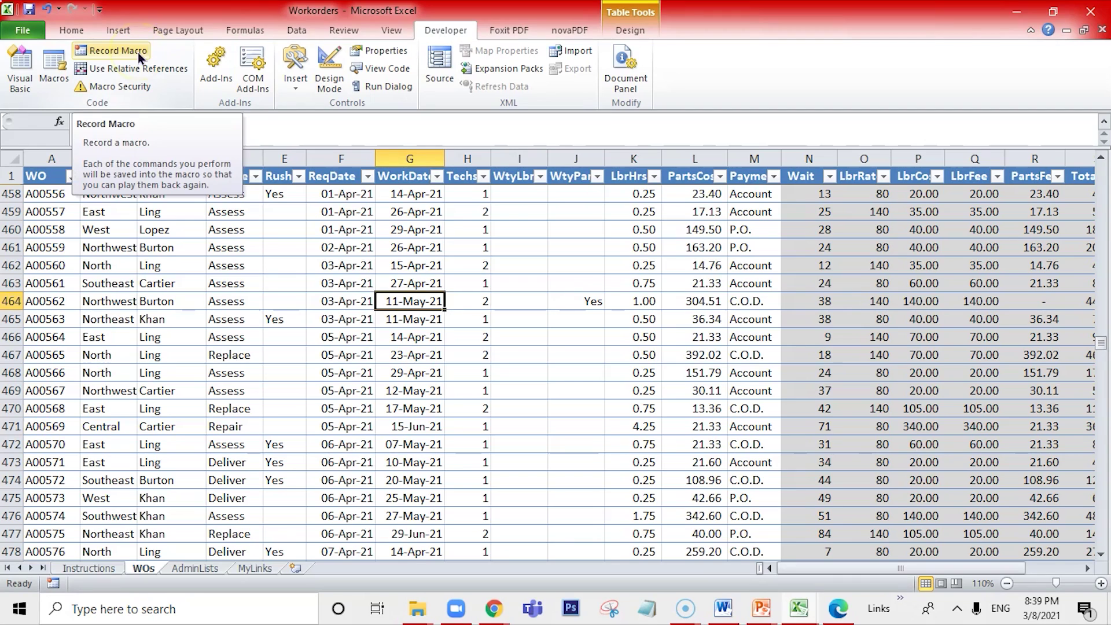
left_click(130, 69)
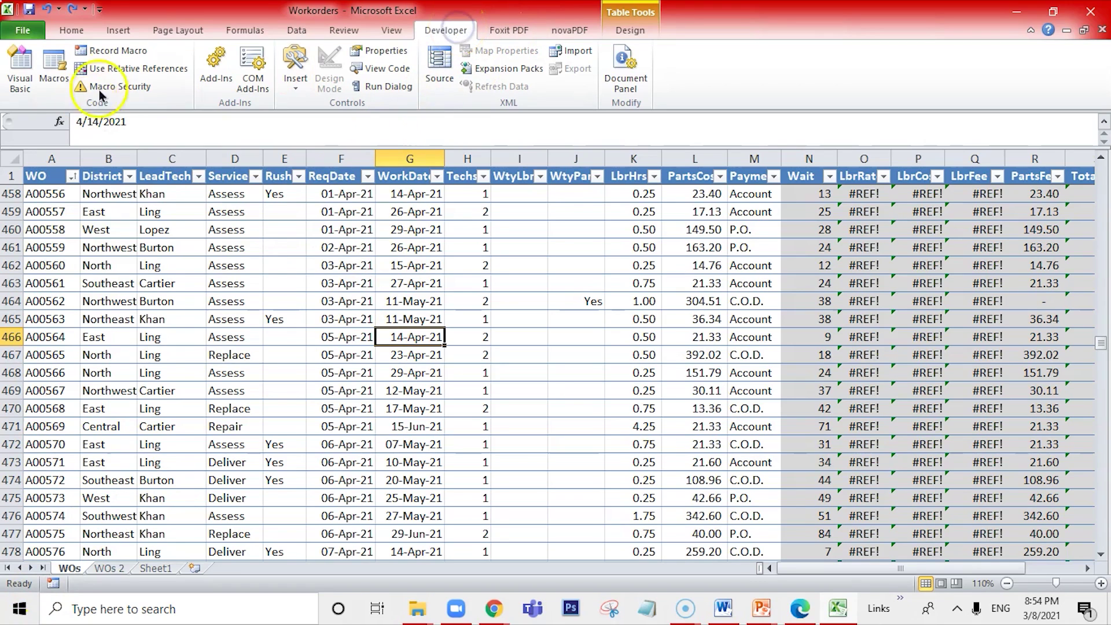
left_click(126, 52)
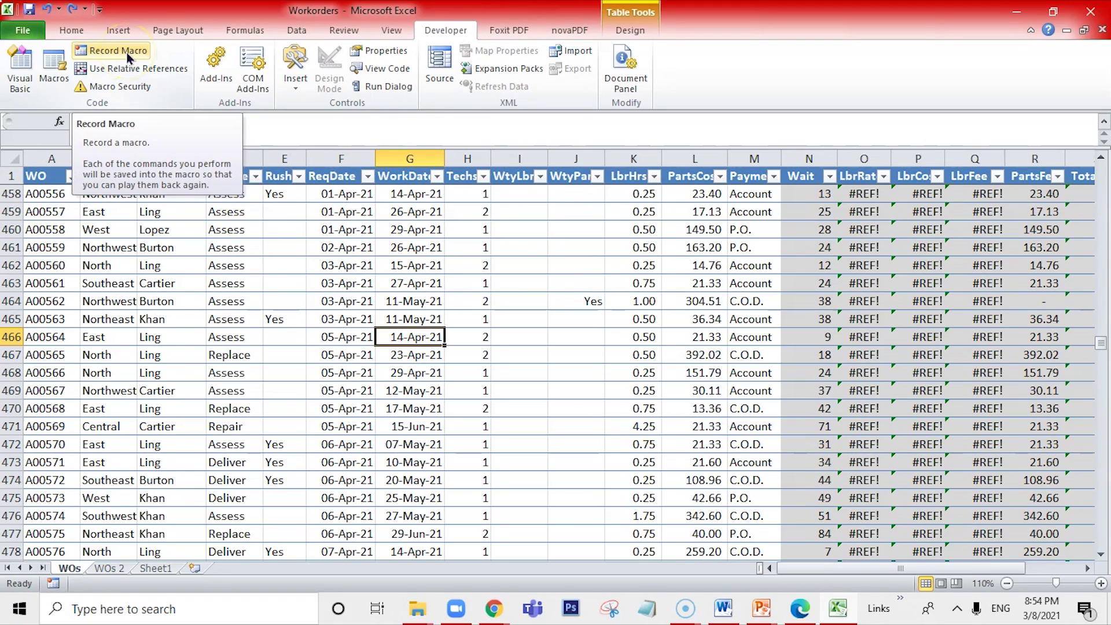
left_click(389, 333)
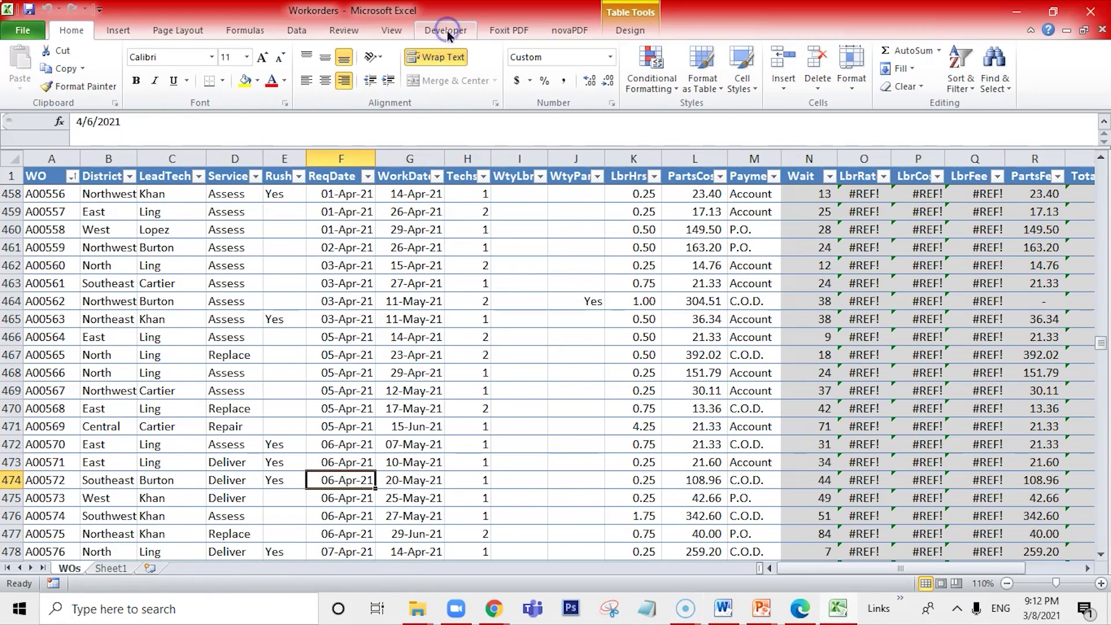
- Start recording a macro named WorkorderAccounts, stored in This Workbook, with the description "Workorders for Accounts team with cost"
left_click(446, 32)
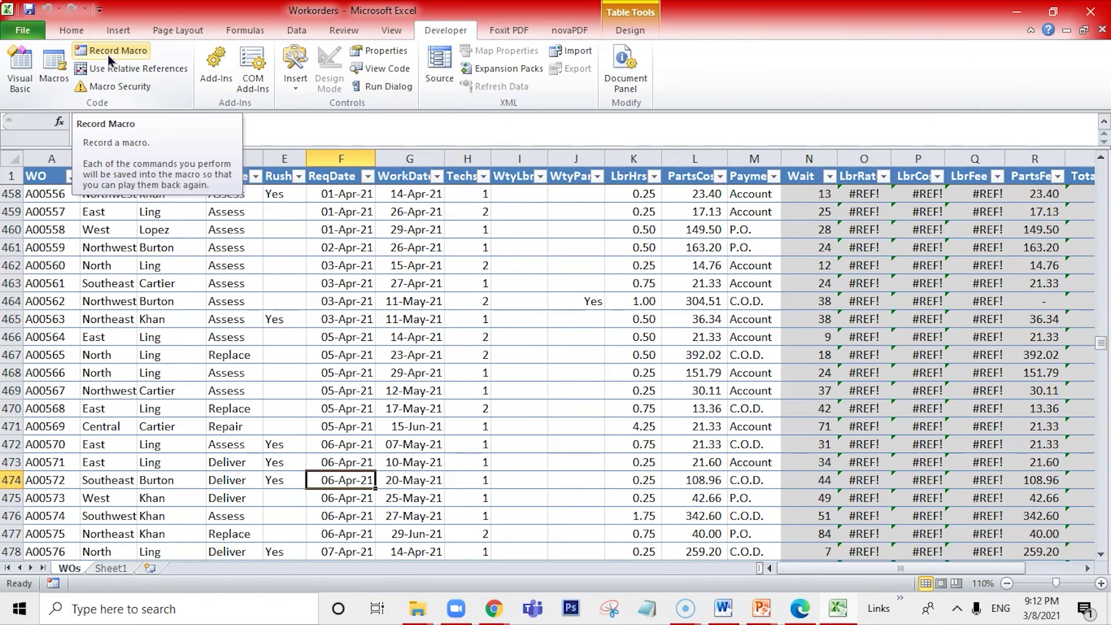
left_click(110, 58)
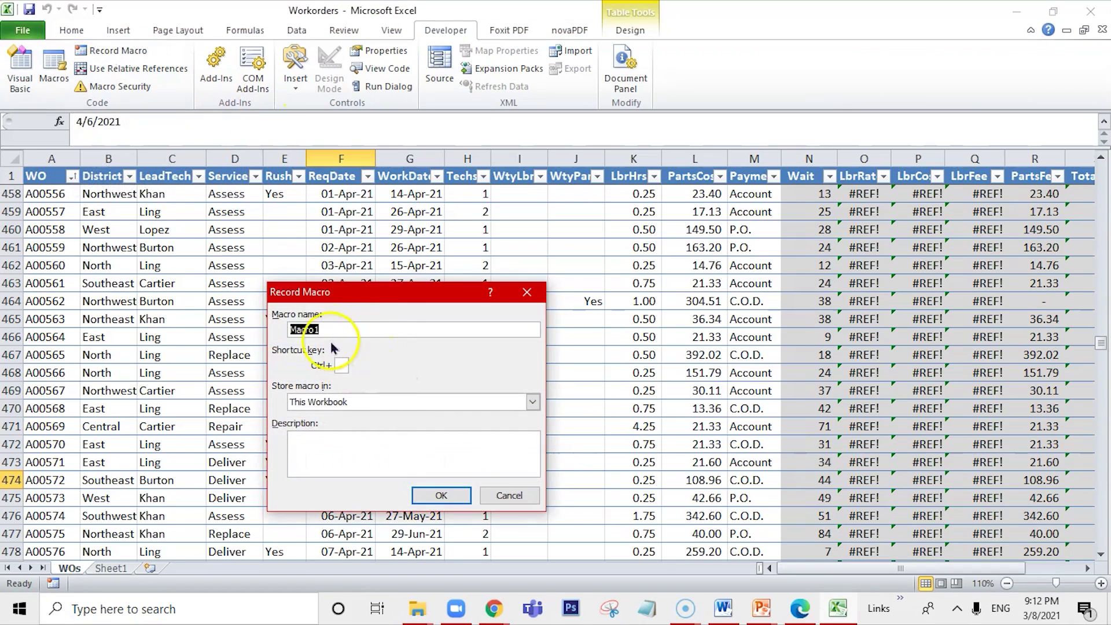
type("Workorder")
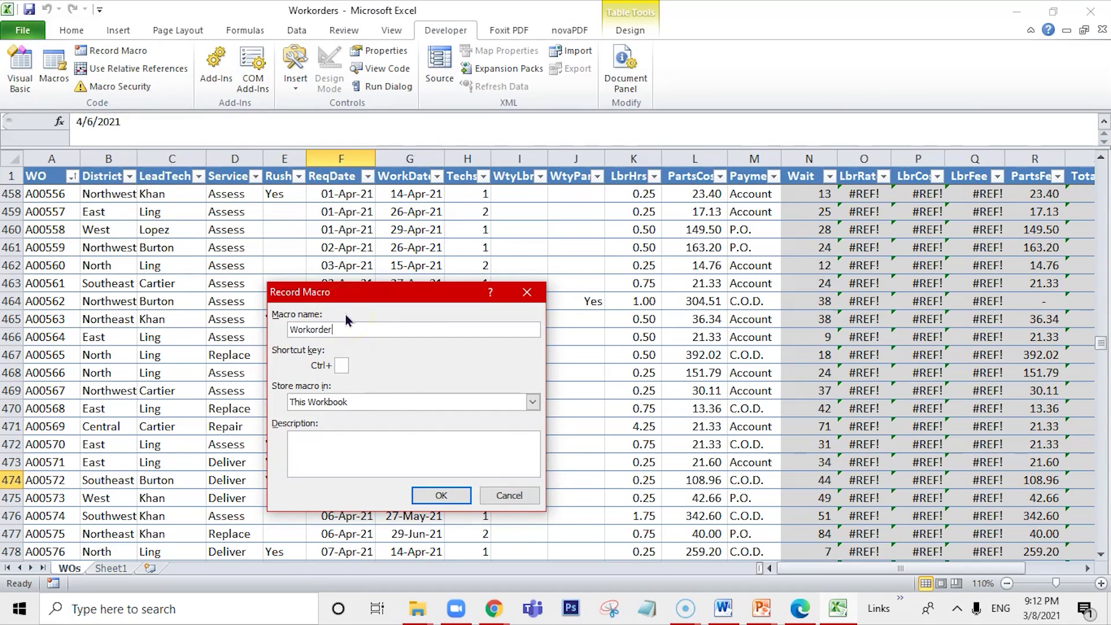
type("unts")
left_click(320, 467)
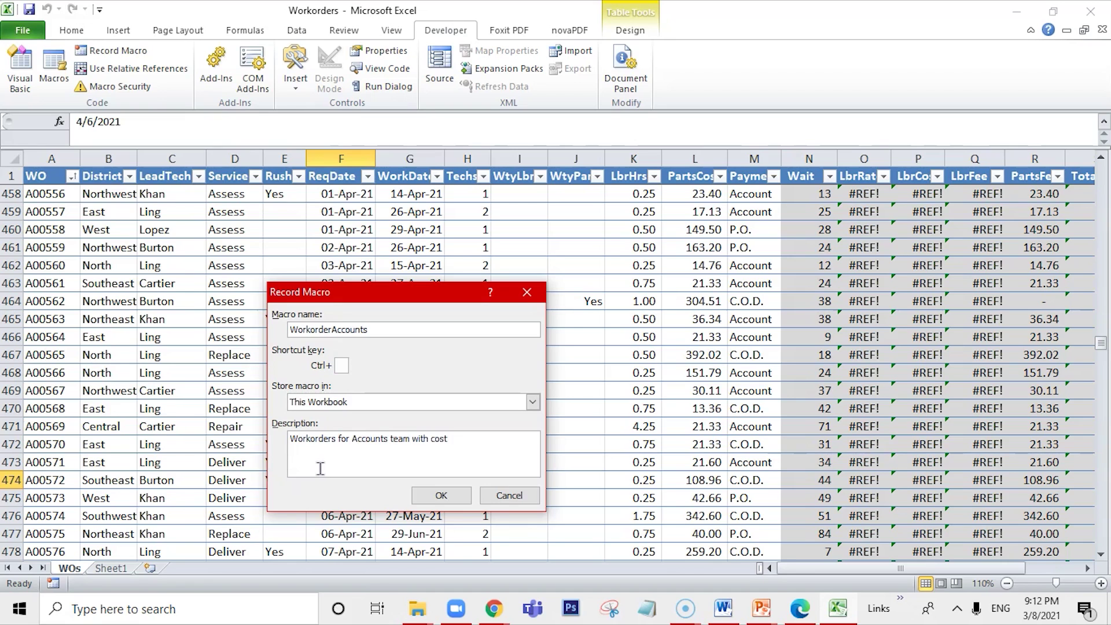
left_click(445, 496)
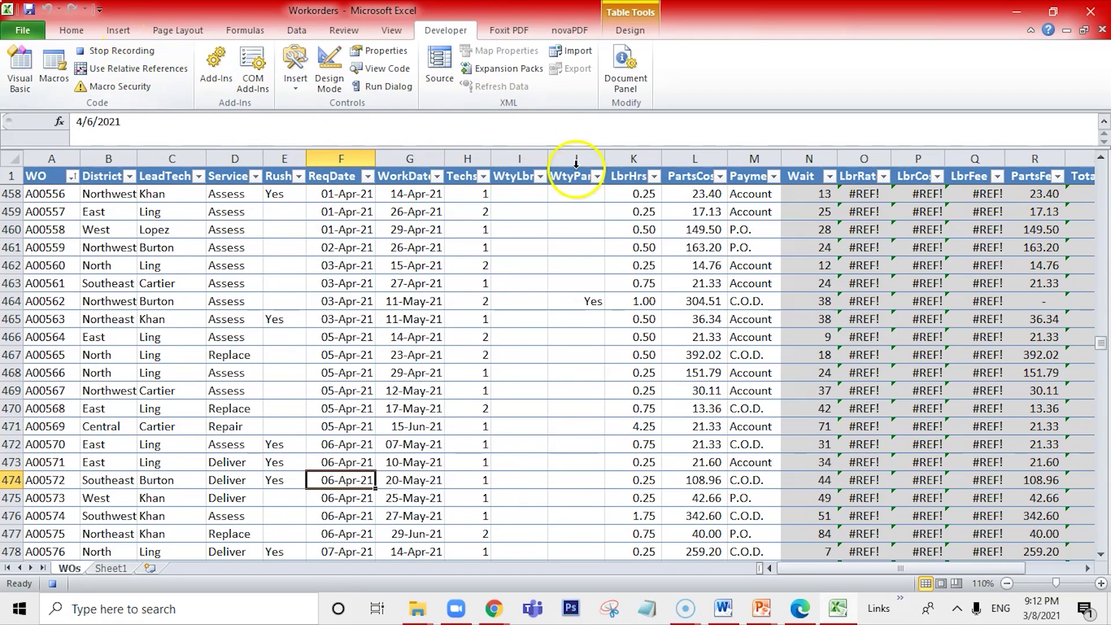
- Apply All Borders to every cell of the WOs sheet
left_click(13, 161)
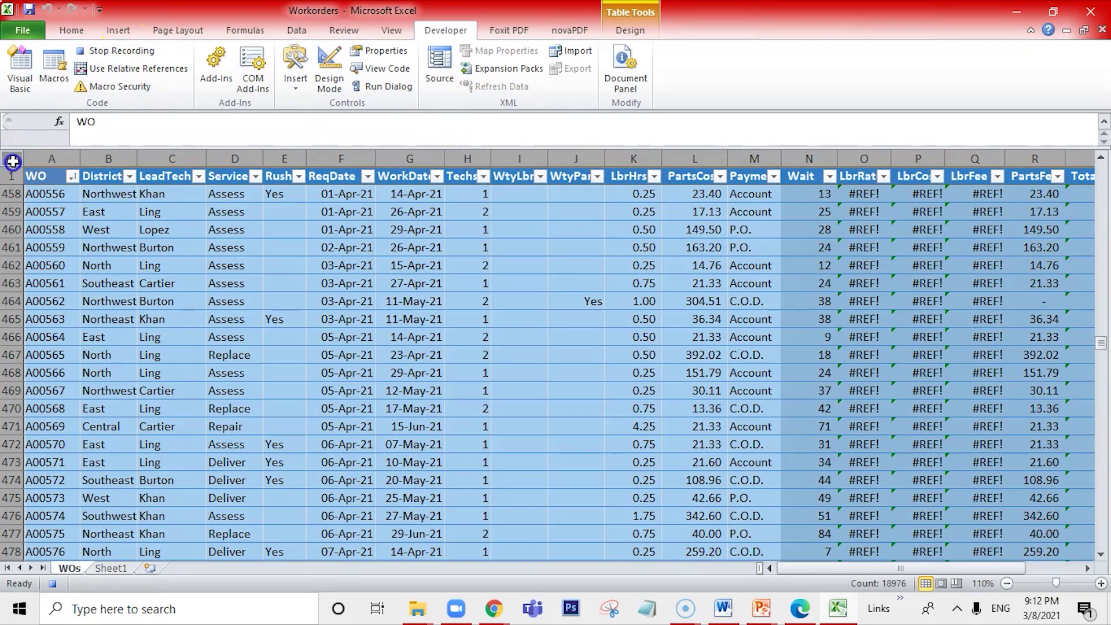
left_click(71, 29)
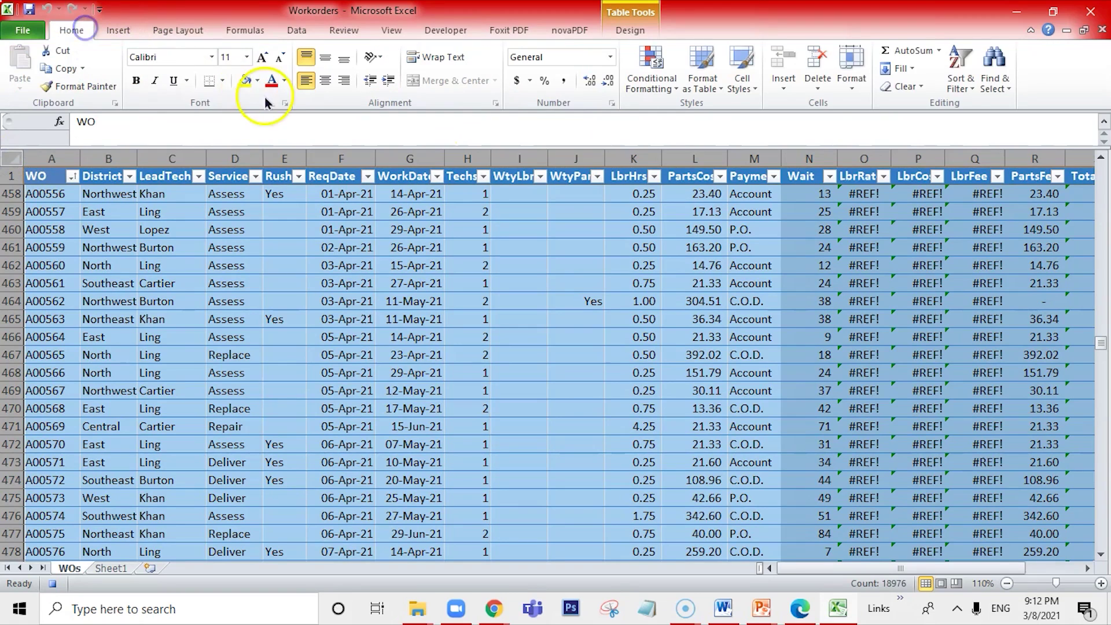
left_click(221, 80)
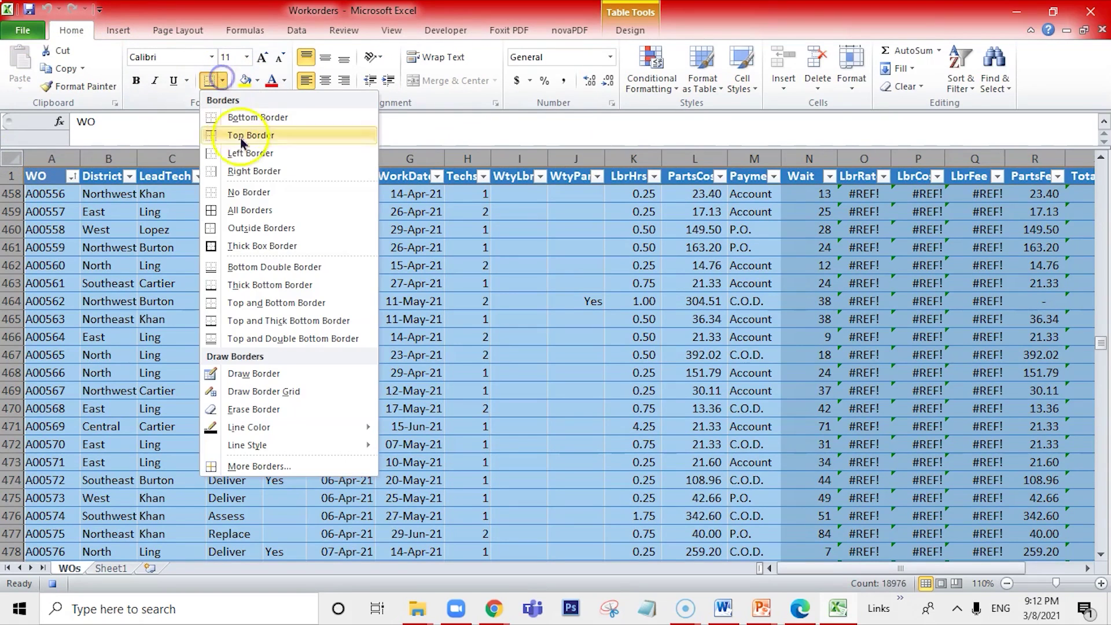
left_click(247, 210)
left_click(435, 322)
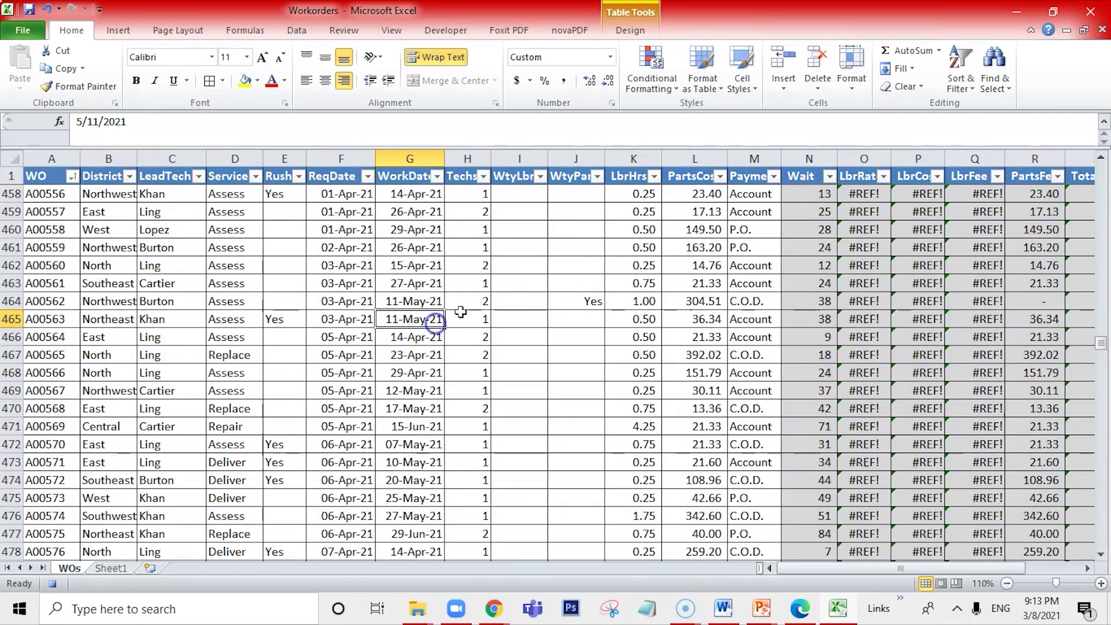
- Delete the WtyLbr, Techs and WtyParts columns from the WOs sheet
left_click(522, 157)
right_click(522, 155)
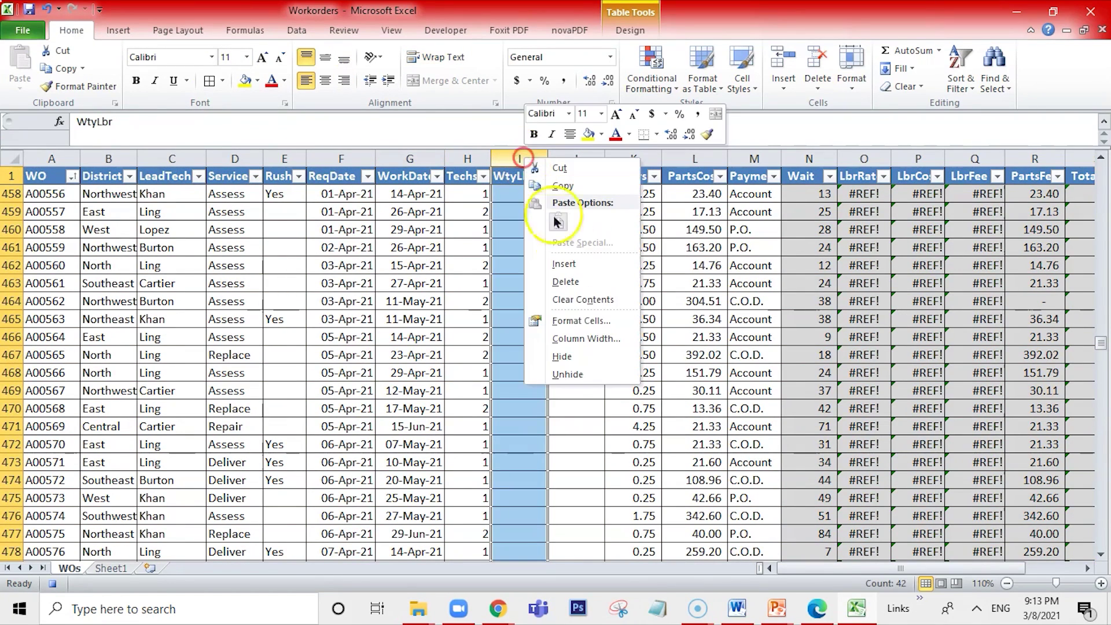
left_click(566, 280)
right_click(477, 154)
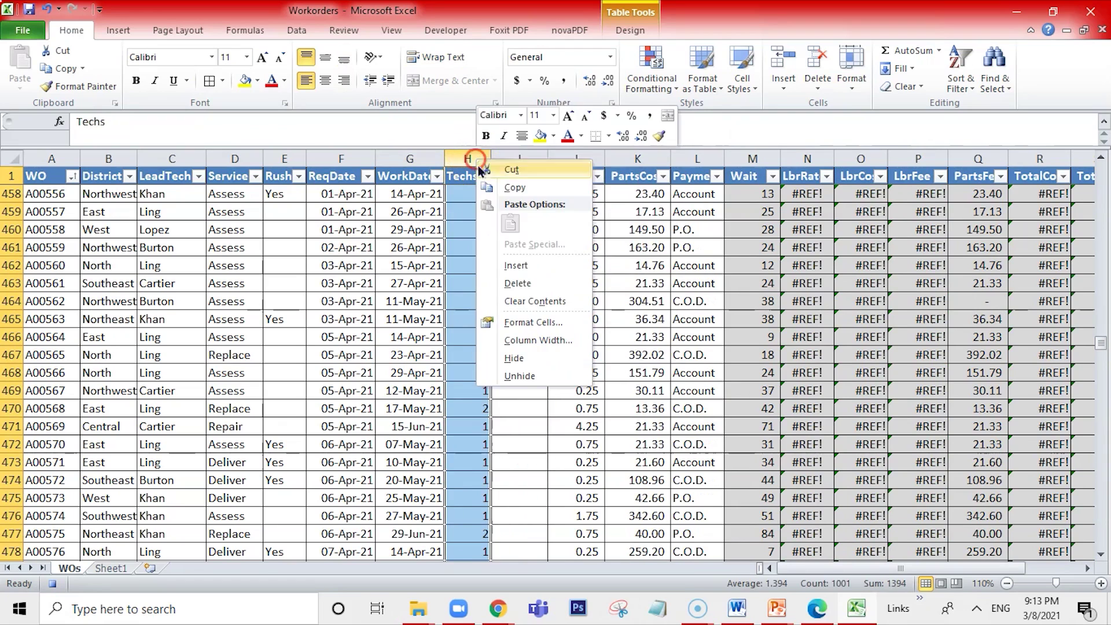
left_click(536, 283)
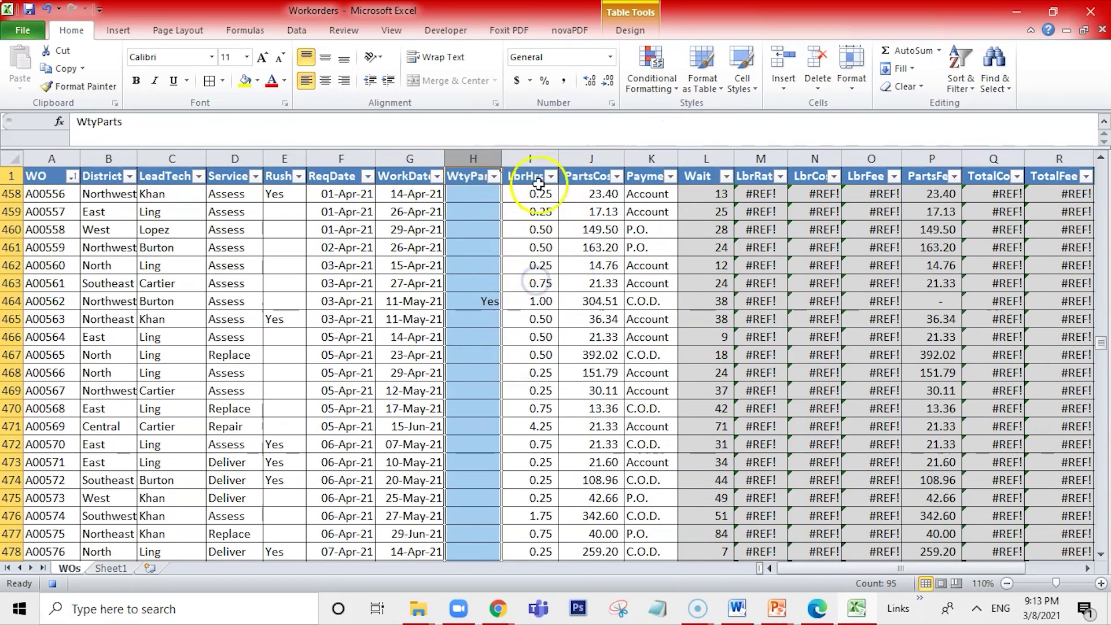
right_click(486, 160)
left_click(528, 286)
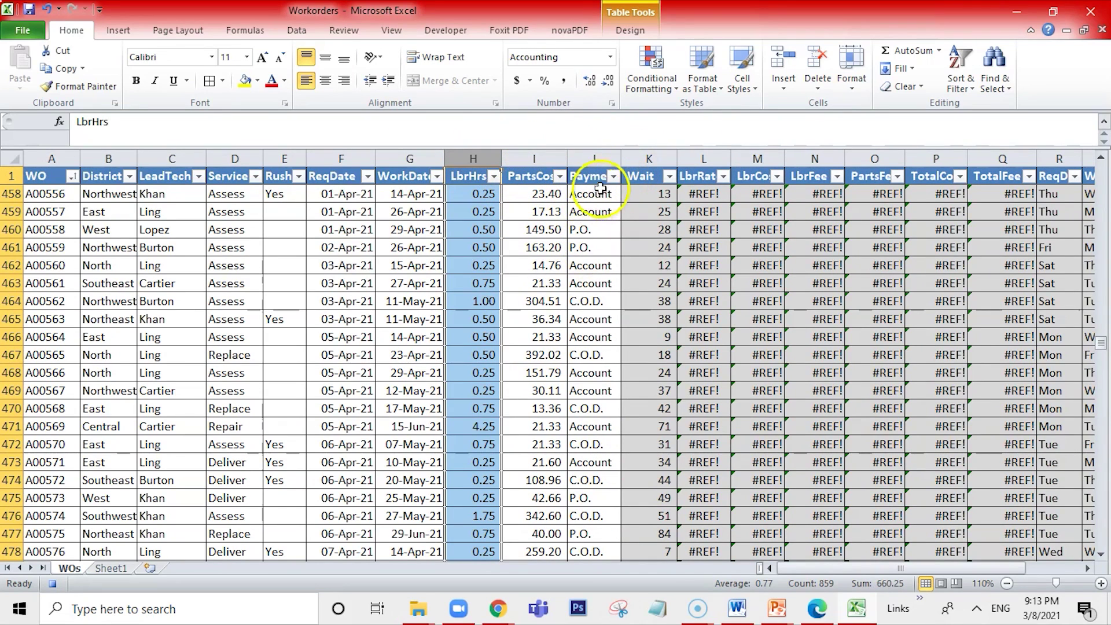
- Delete the adjacent columns from Wait through TotalFee (K to Q) on the WOs sheet
left_click(647, 157)
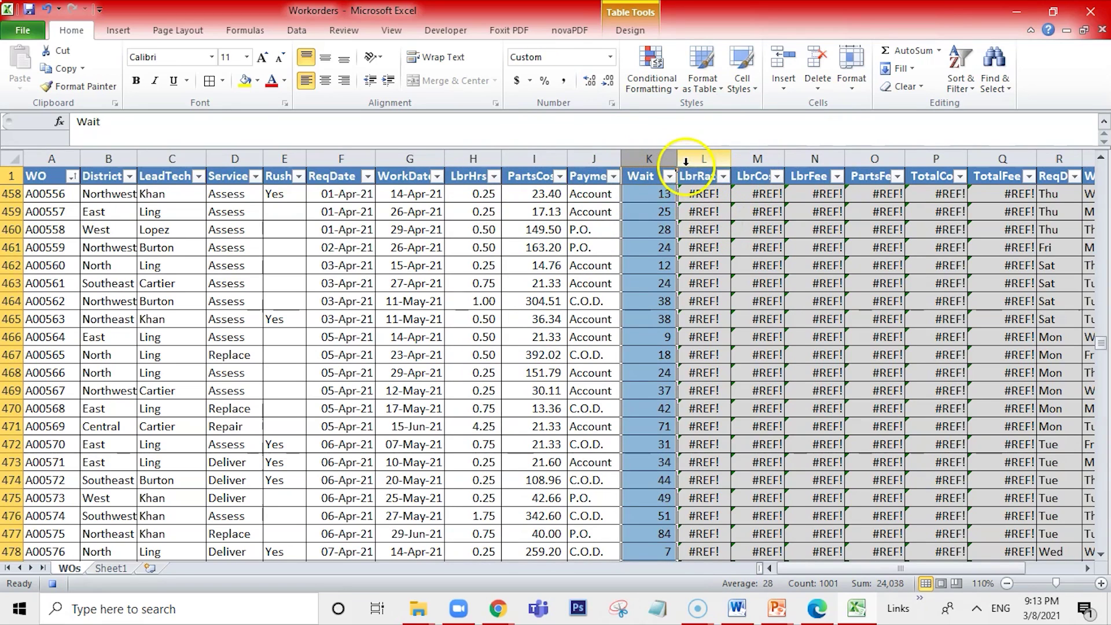
left_click(709, 159, "shift")
key("shift+Right")
key("shift+Right")
key("shift+Right")
key("shift+Right")
key("shift+Right")
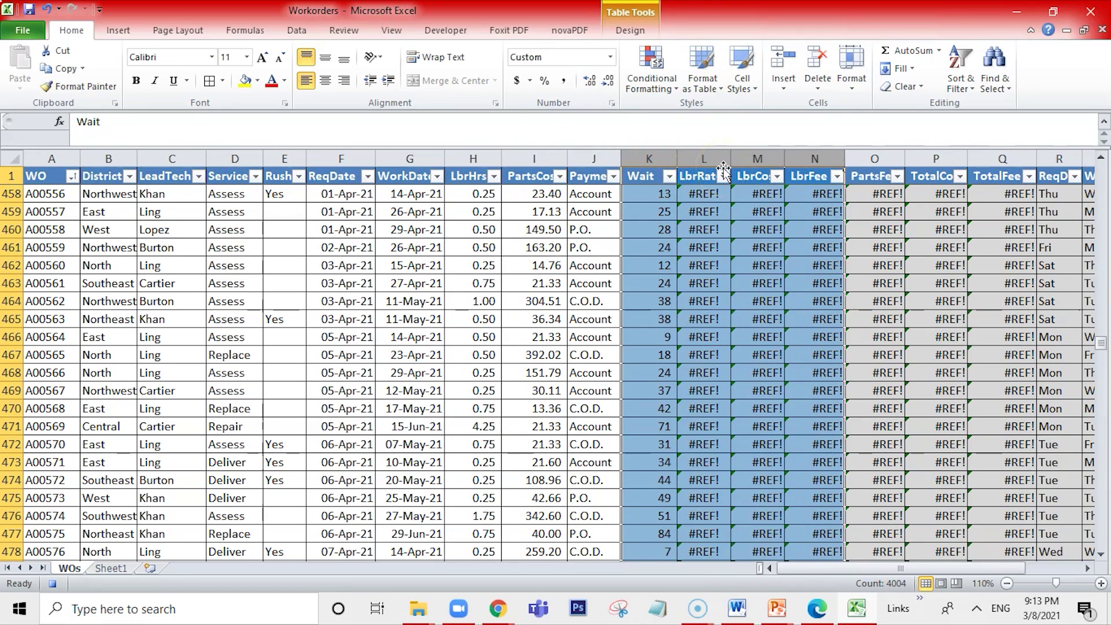
right_click(757, 158)
left_click(802, 286)
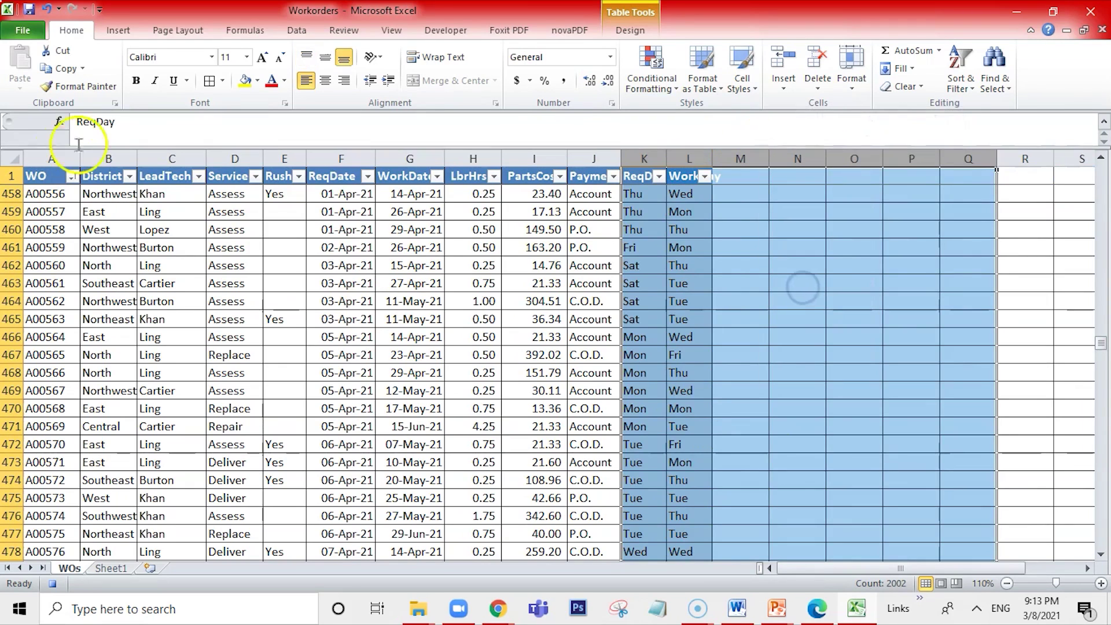
left_click(751, 210)
- Remove all borders from the empty columns M through AA on the WOs sheet
left_click(749, 158)
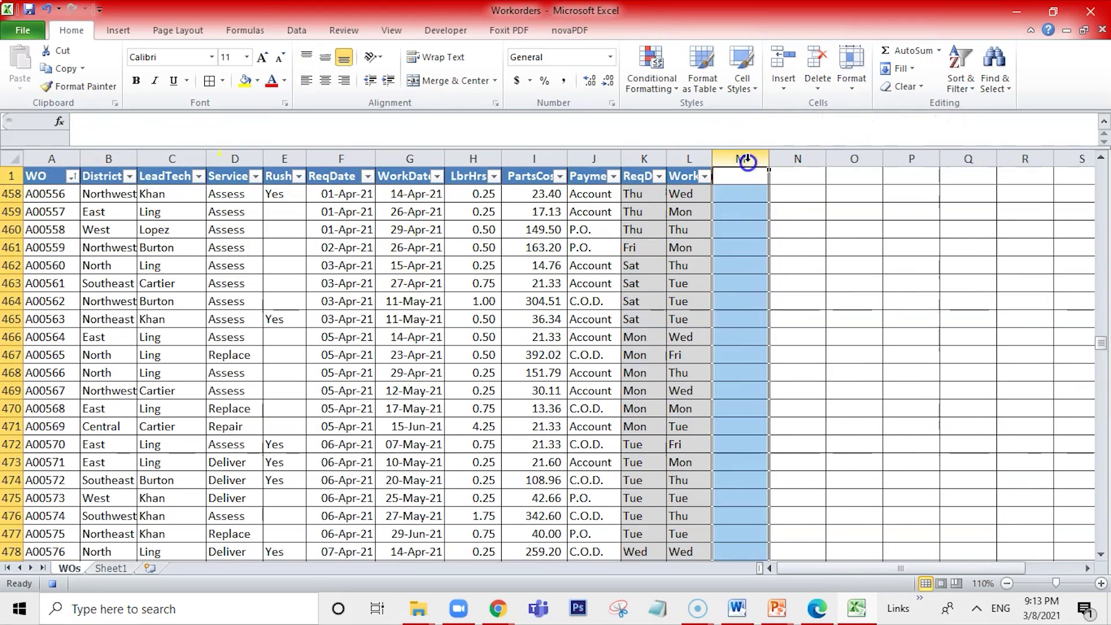
key("shift+Right")
key("shift+Right")
key("shift+Right")
key("shift+Right")
key("shift+Right")
key("shift+Right")
key("shift+Right")
key("shift+Right")
key("shift+Right")
key("shift+Right")
key("shift+Right")
key("shift+Right")
key("shift+Right")
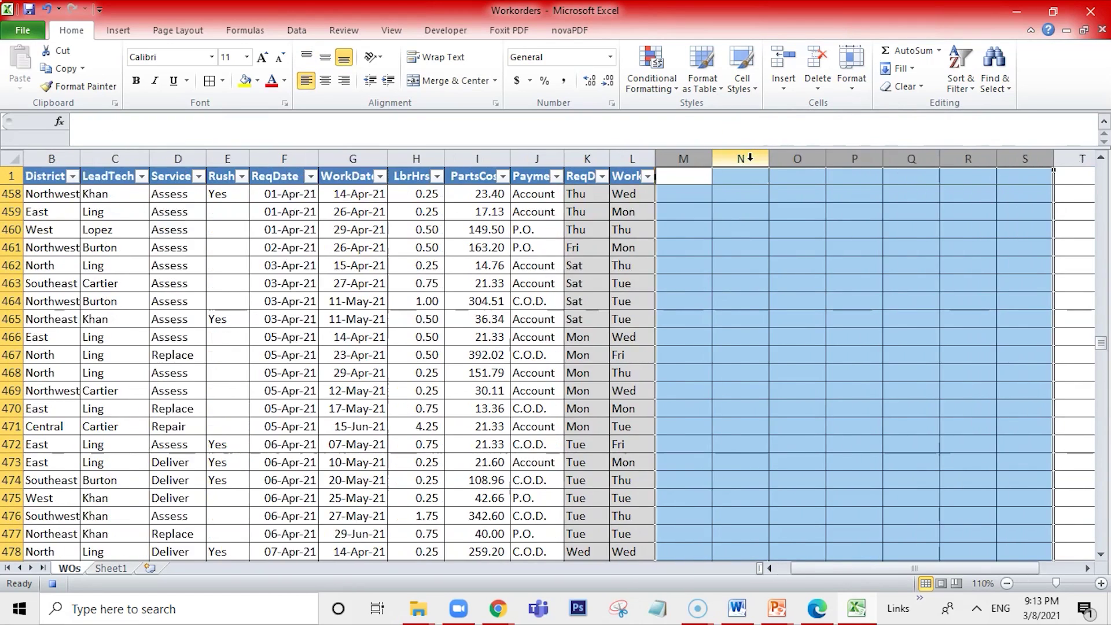
key("shift+Right")
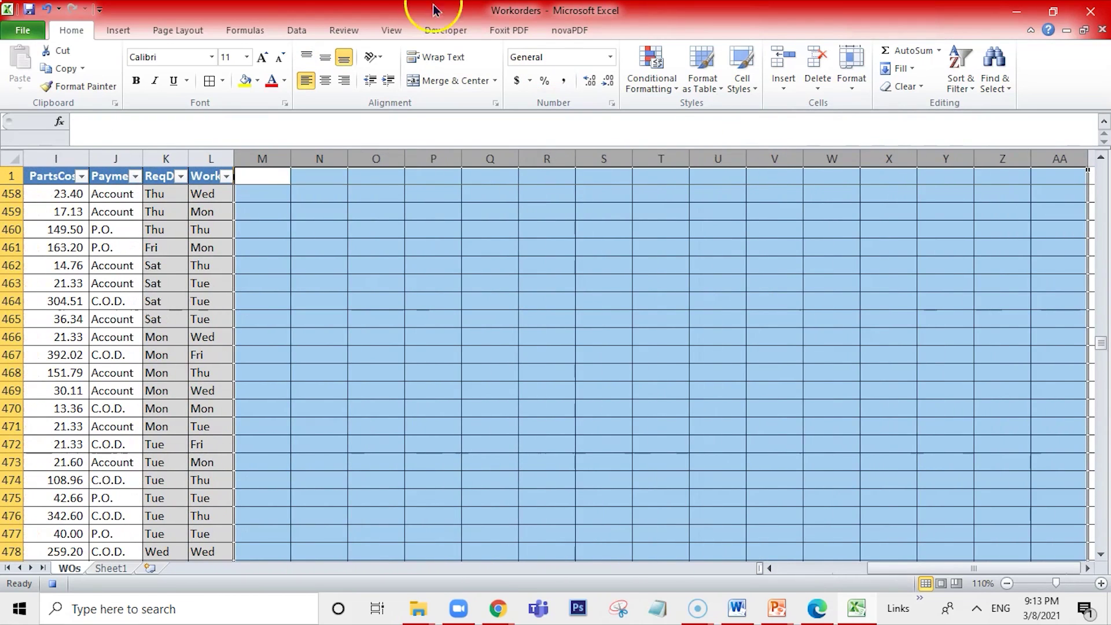
left_click(222, 81)
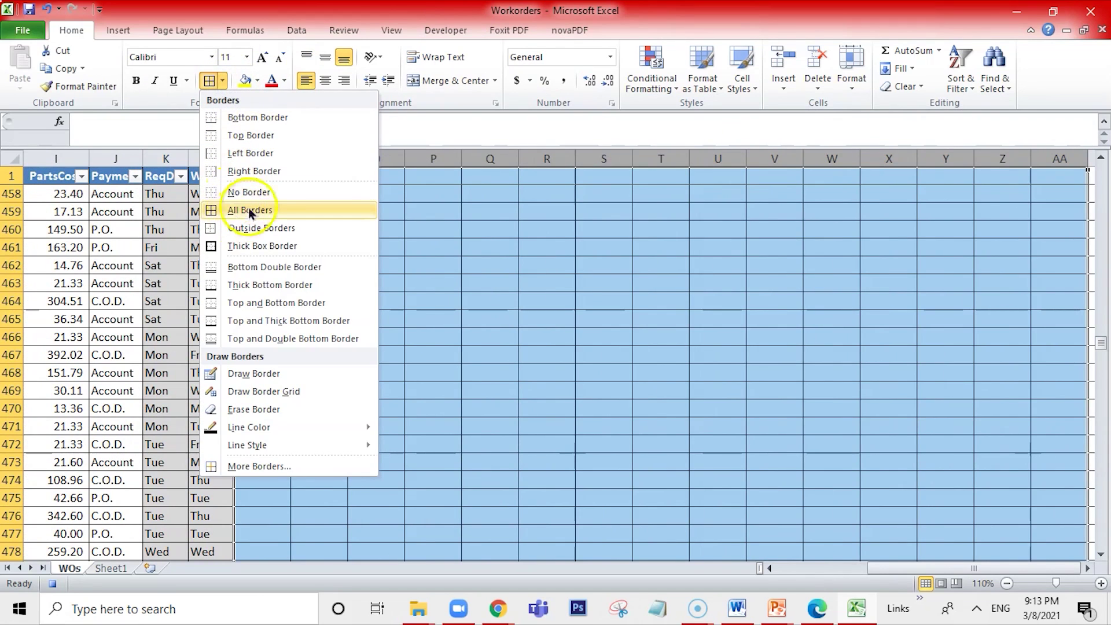
left_click(249, 192)
left_click(783, 568)
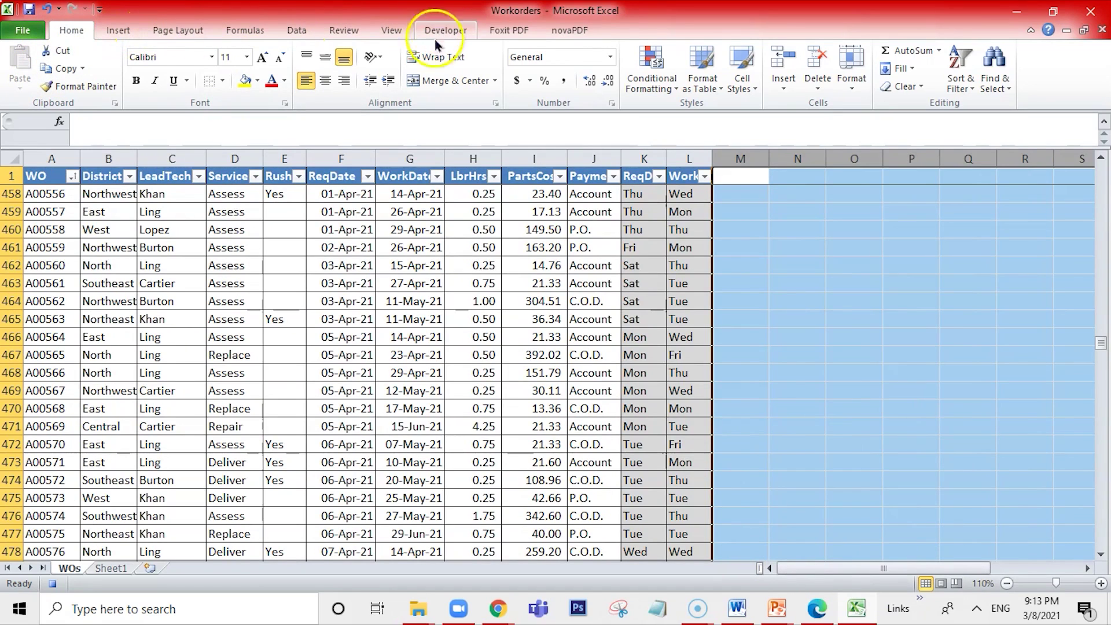
- Delete the Rush column from the WOs sheet and stop recording the macro
left_click(288, 158)
right_click(287, 159)
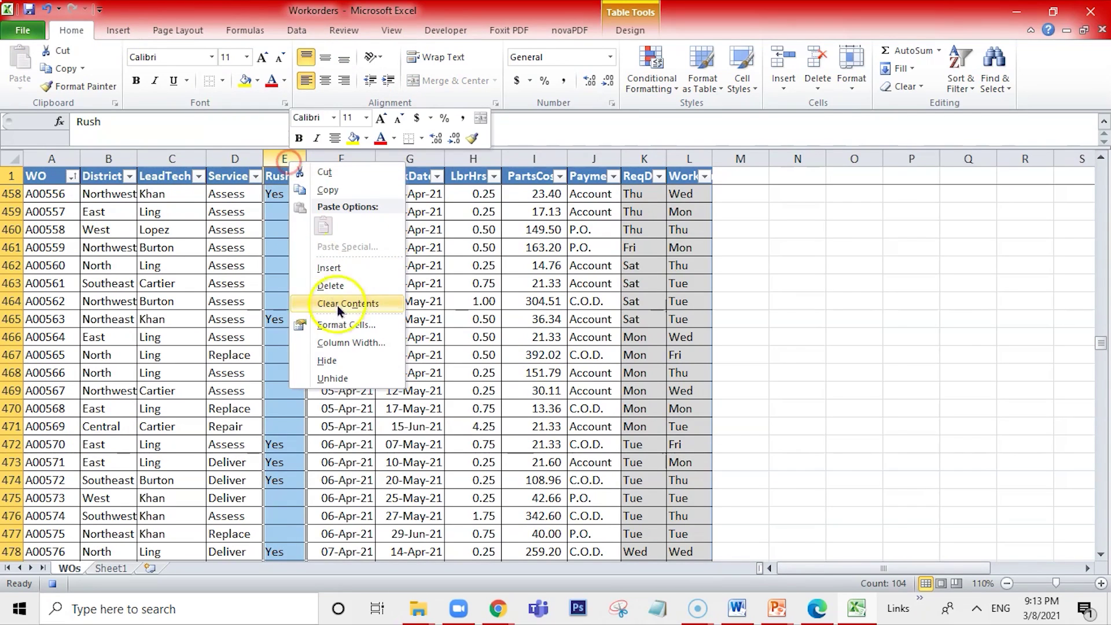
left_click(347, 289)
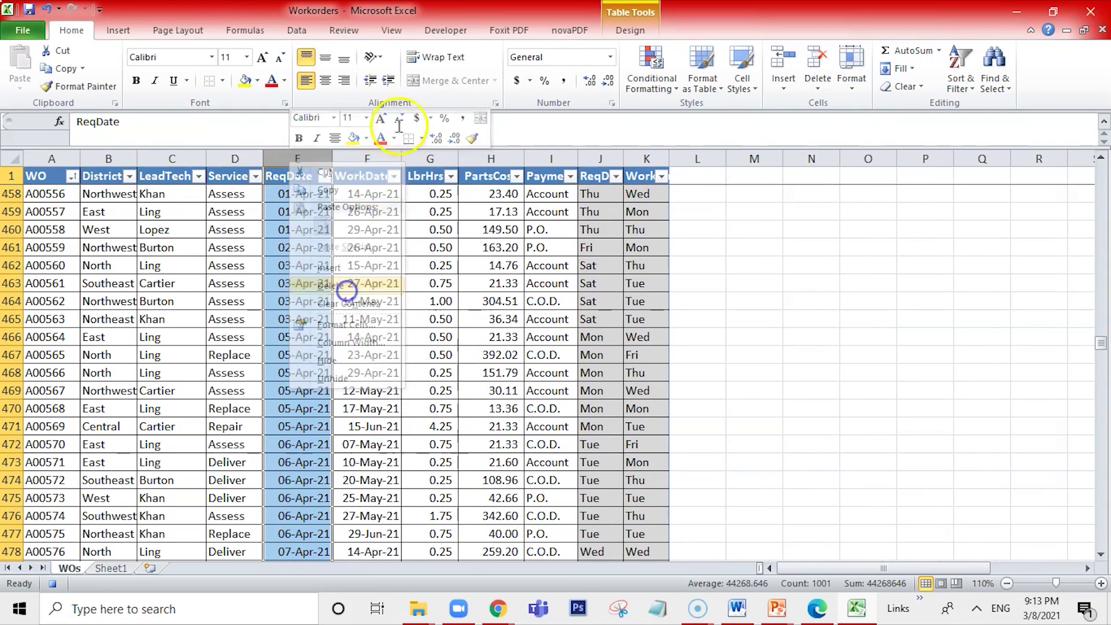
left_click(456, 32)
left_click(147, 57)
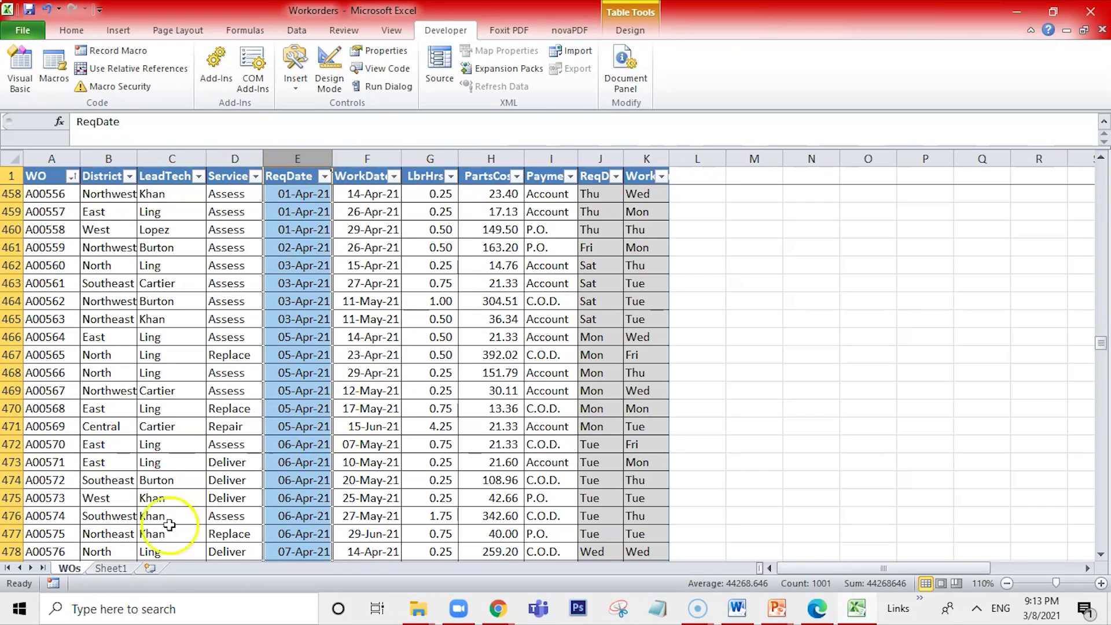
- Run the WorkorderAccounts macro on the WO2- daily sheet
left_click(108, 568)
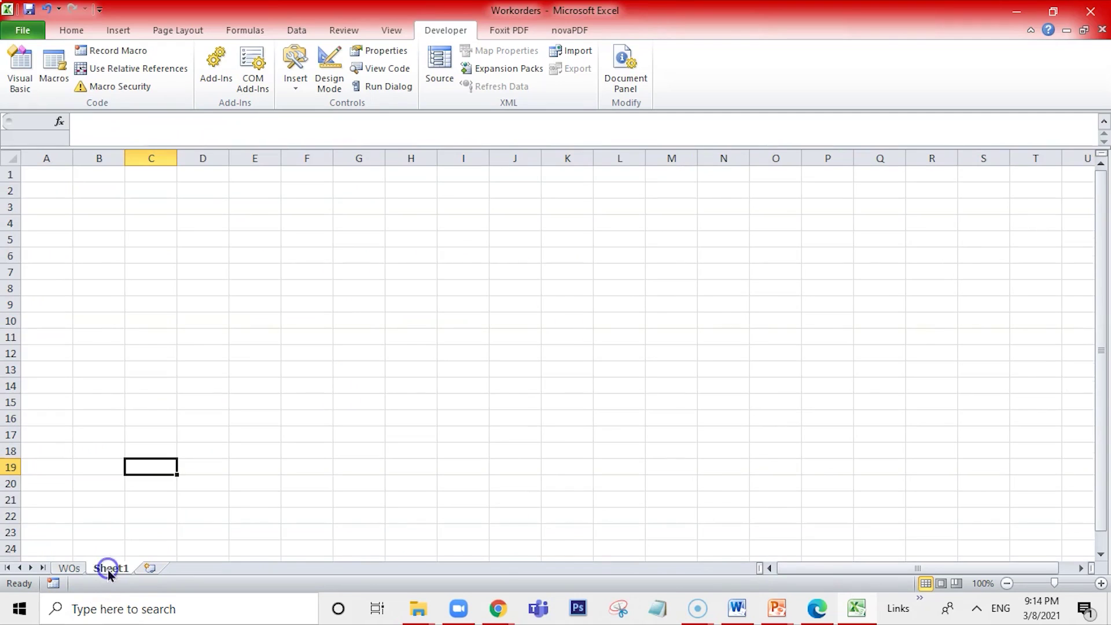
left_click(71, 568)
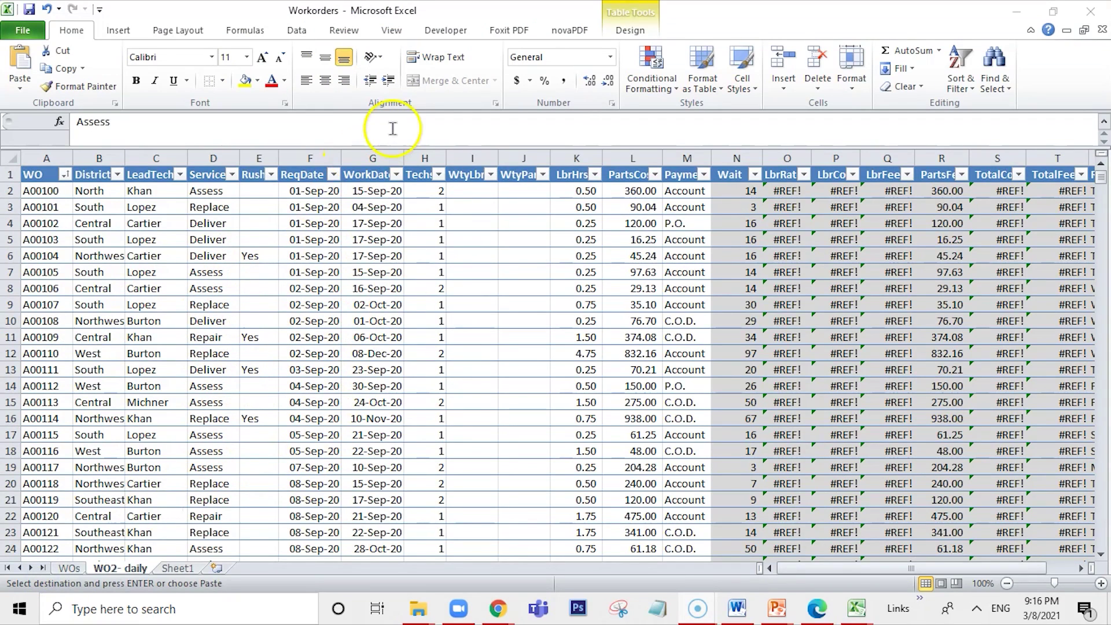
left_click(446, 30)
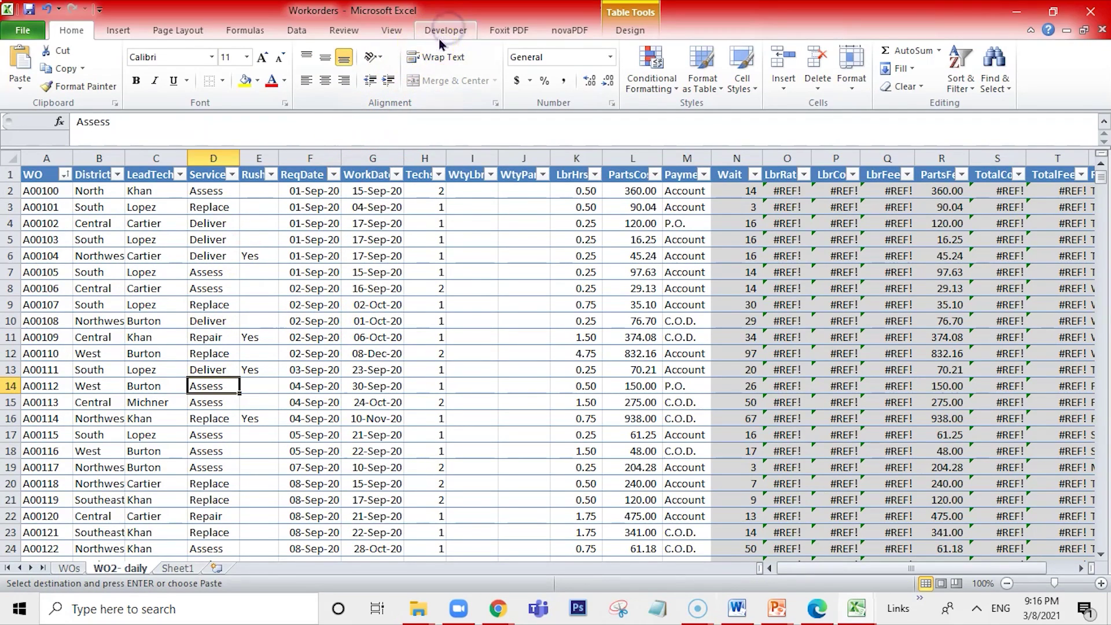
left_click(54, 65)
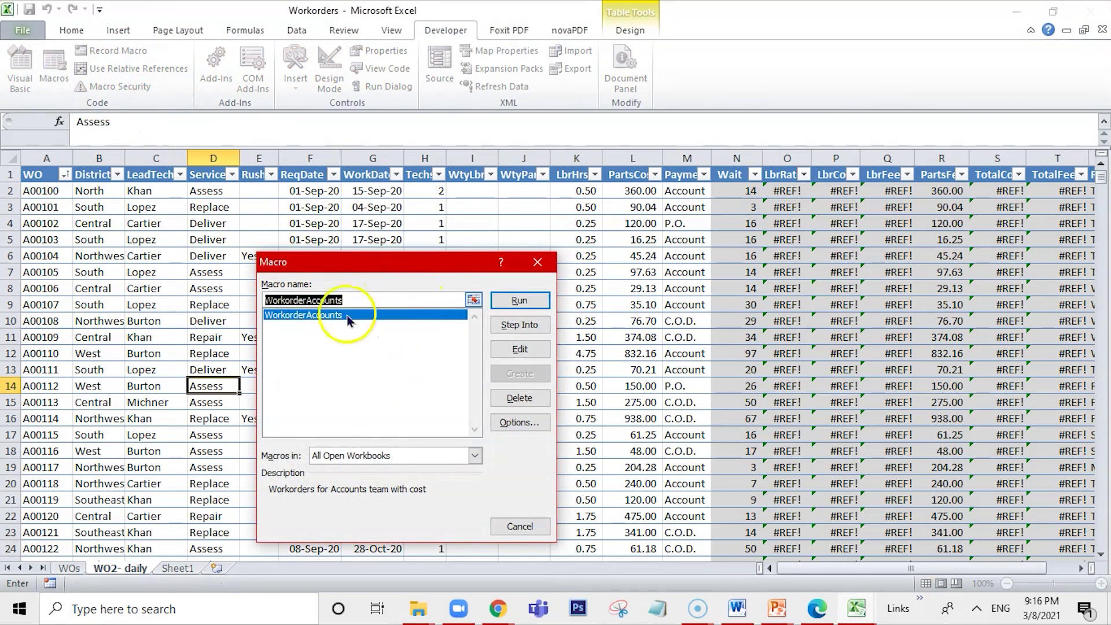
left_click(516, 301)
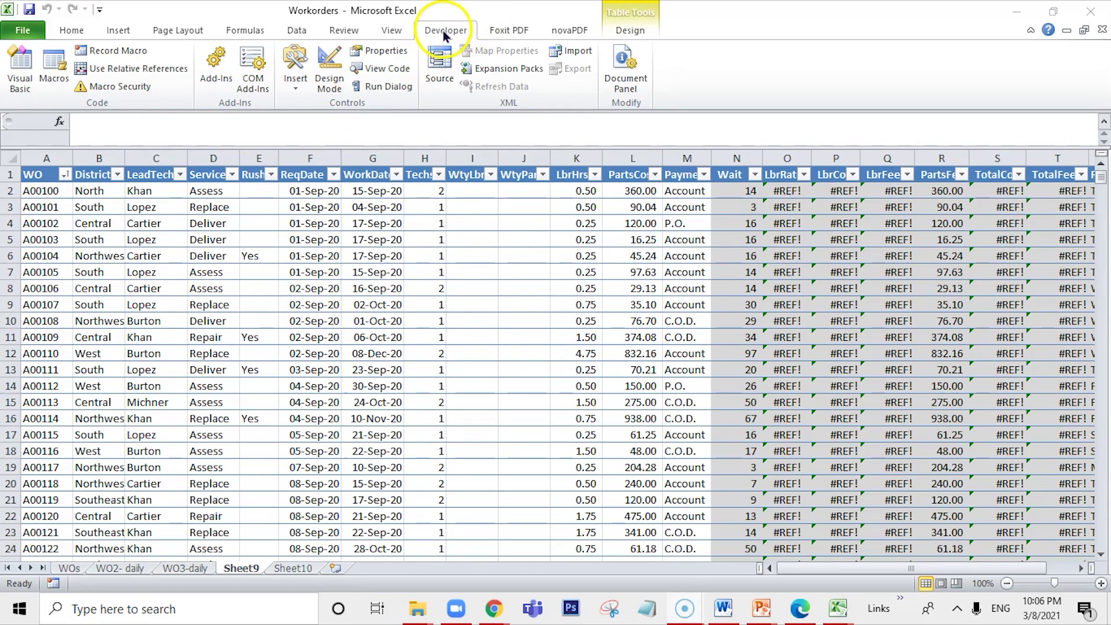
- Draw a form control button over columns I and J at rows 6 to 7 on Sheet9 and assign it the WorkorderAccounts macro
left_click(296, 87)
left_click(296, 92)
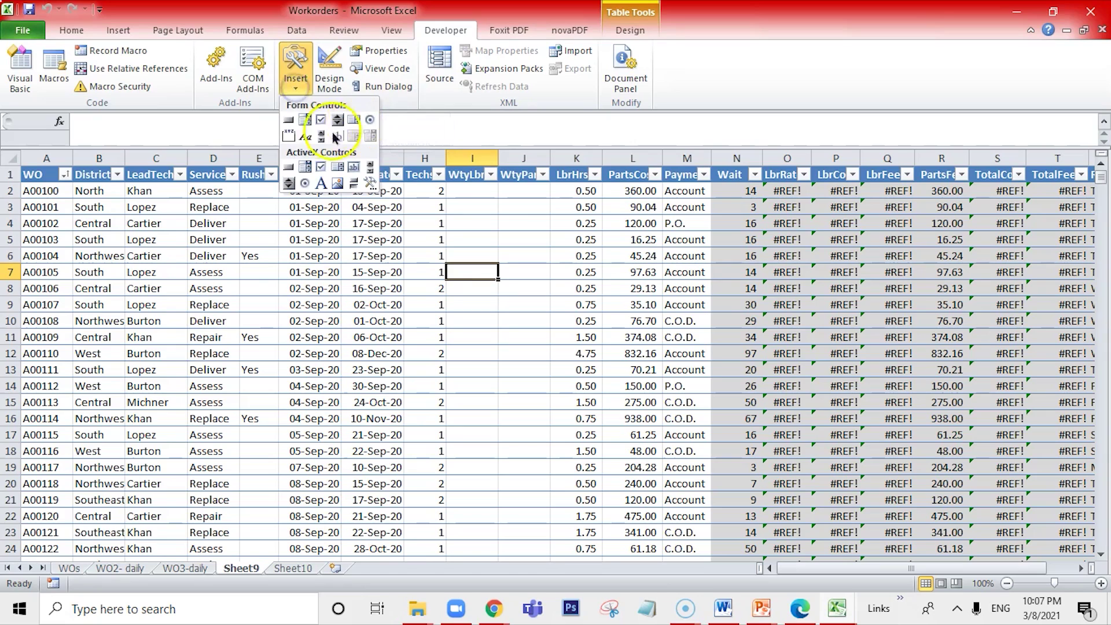
left_click(288, 121)
left_click_drag(451, 248, 550, 281)
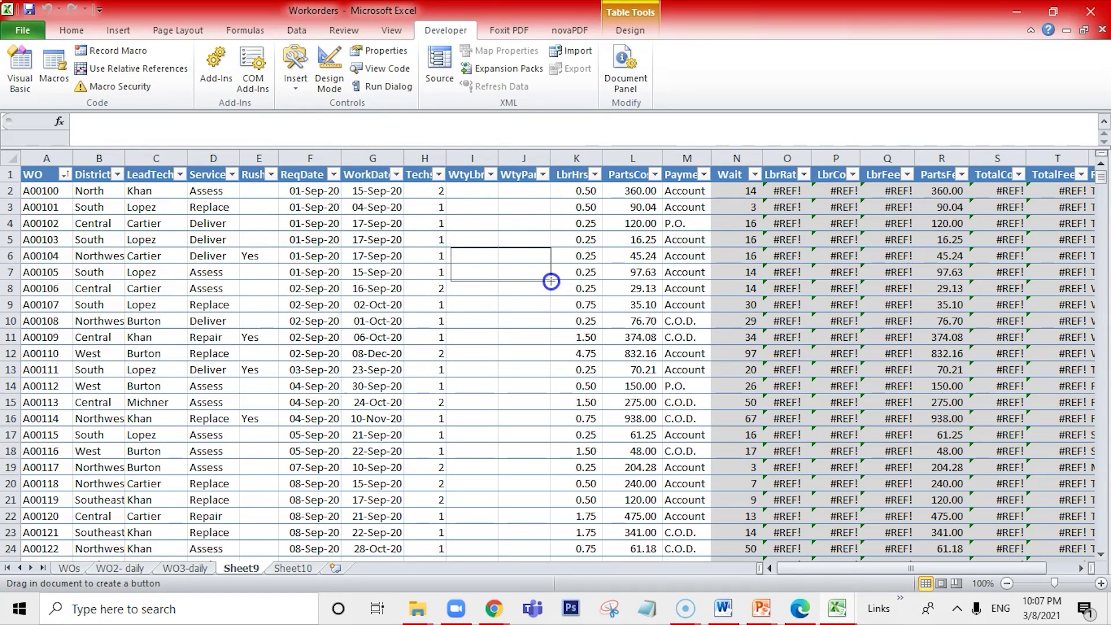
left_click_drag(551, 281, 551, 281)
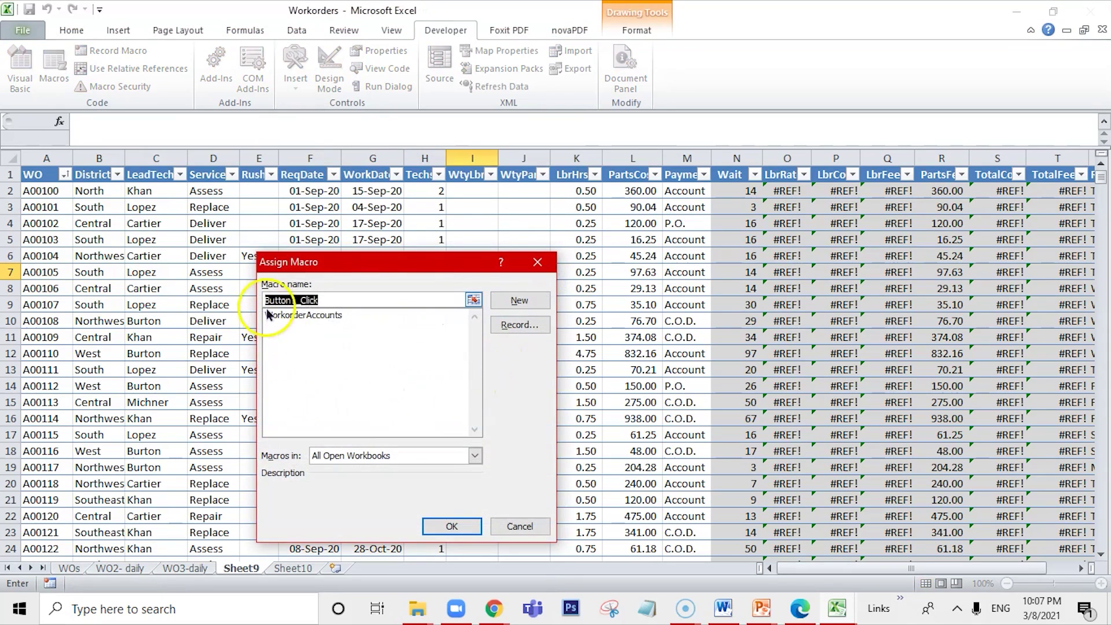
left_click(328, 316)
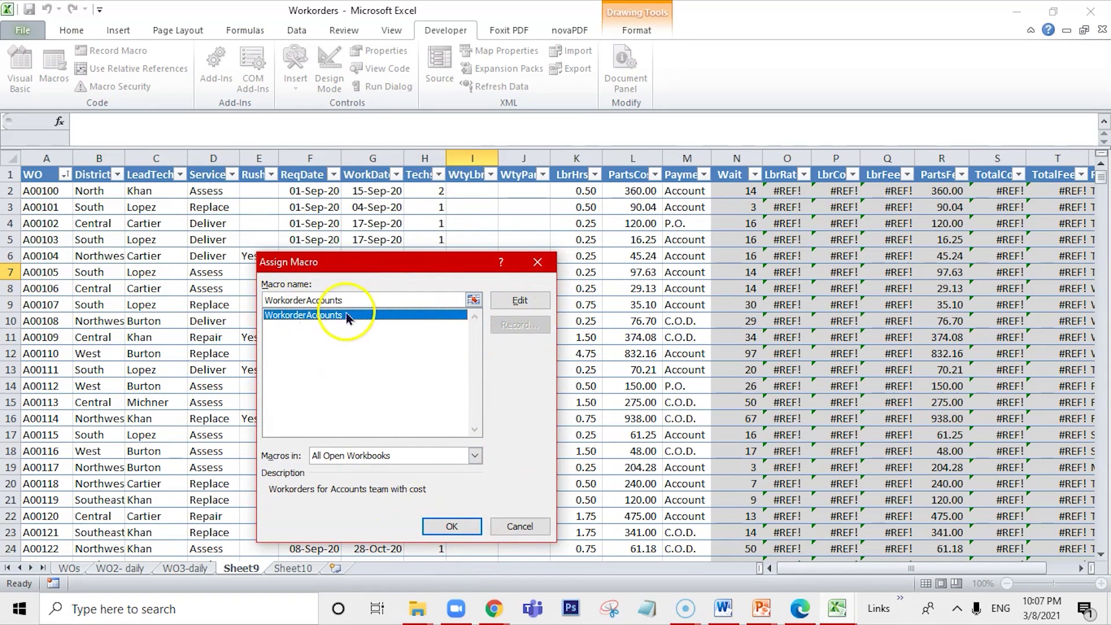
left_click(451, 525)
- Change the button's label to WorkorderAccount and use the button to run its macro on Sheet9
left_click(501, 265)
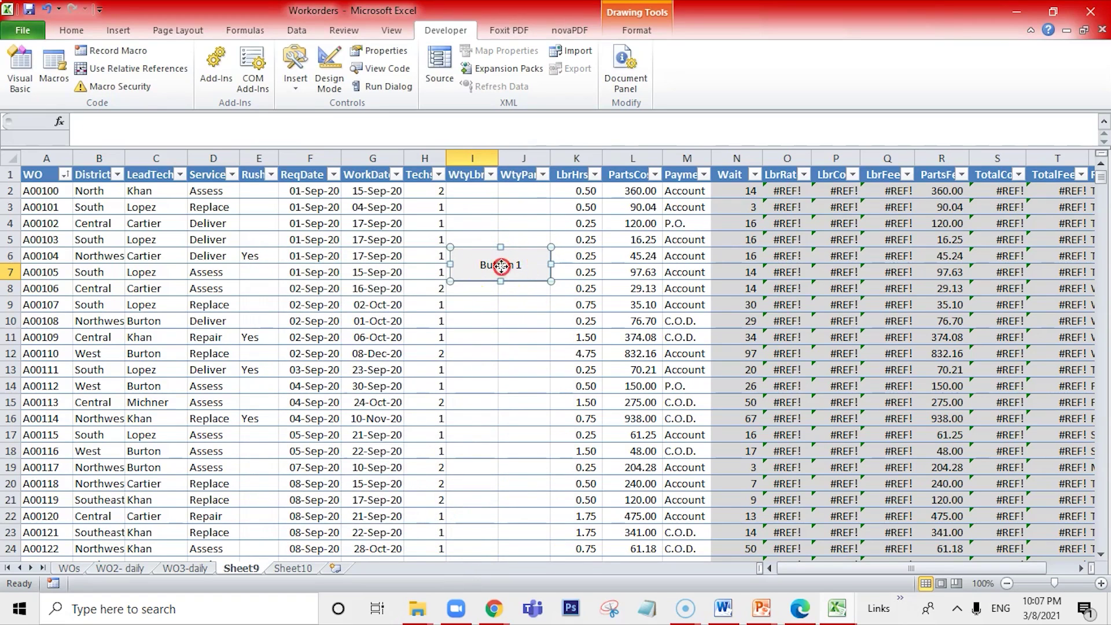
right_click(500, 265)
left_click(554, 335)
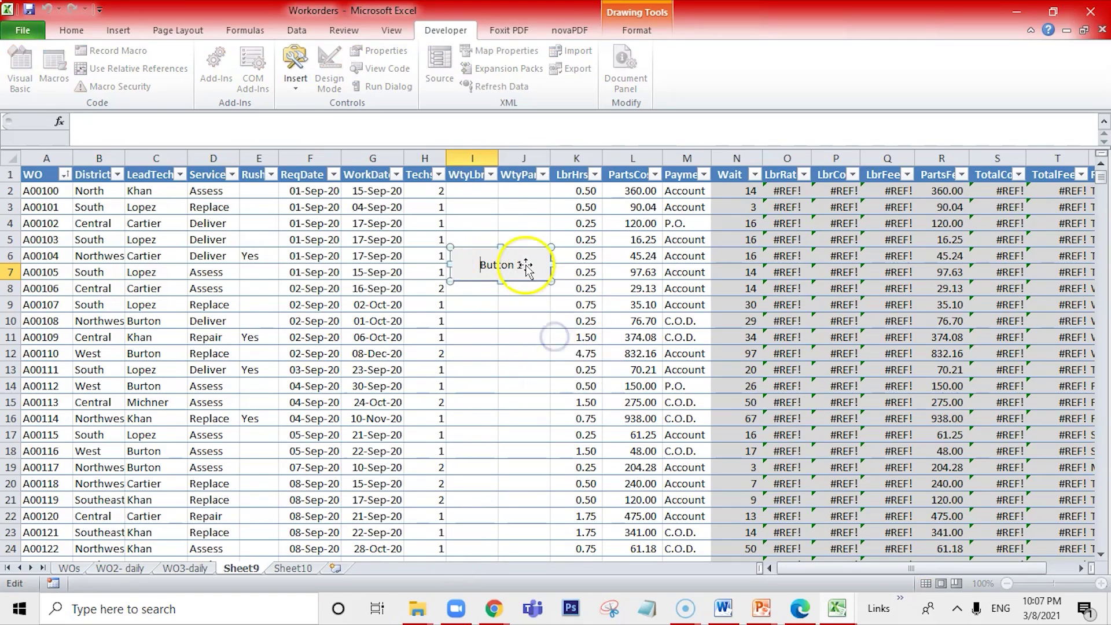
key("ctrl+a")
key("Delete")
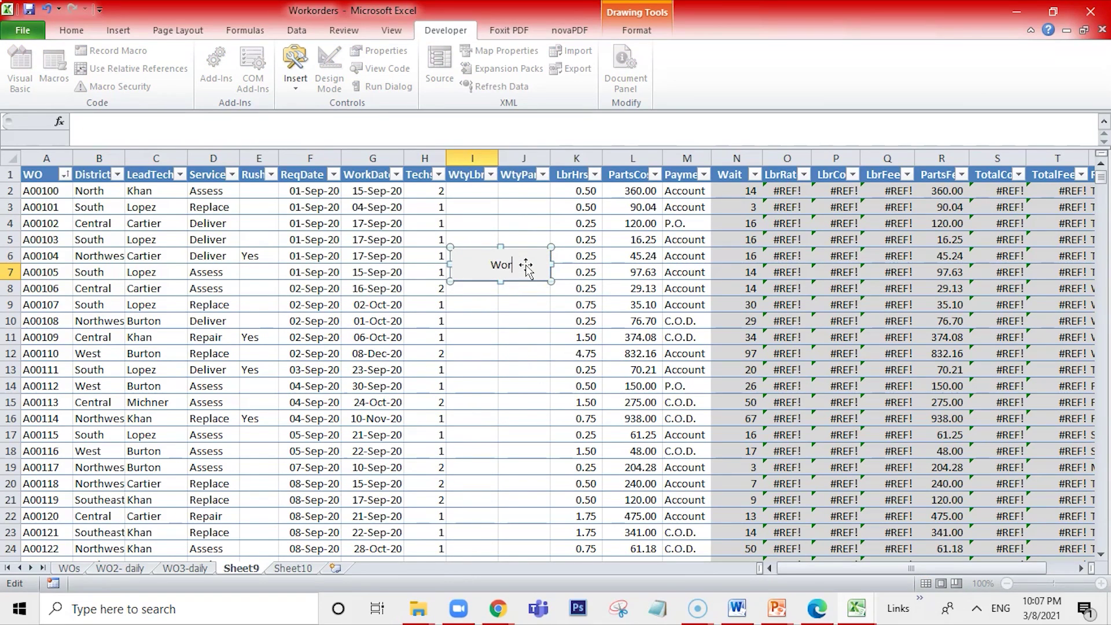
type("WorkorderAccounts")
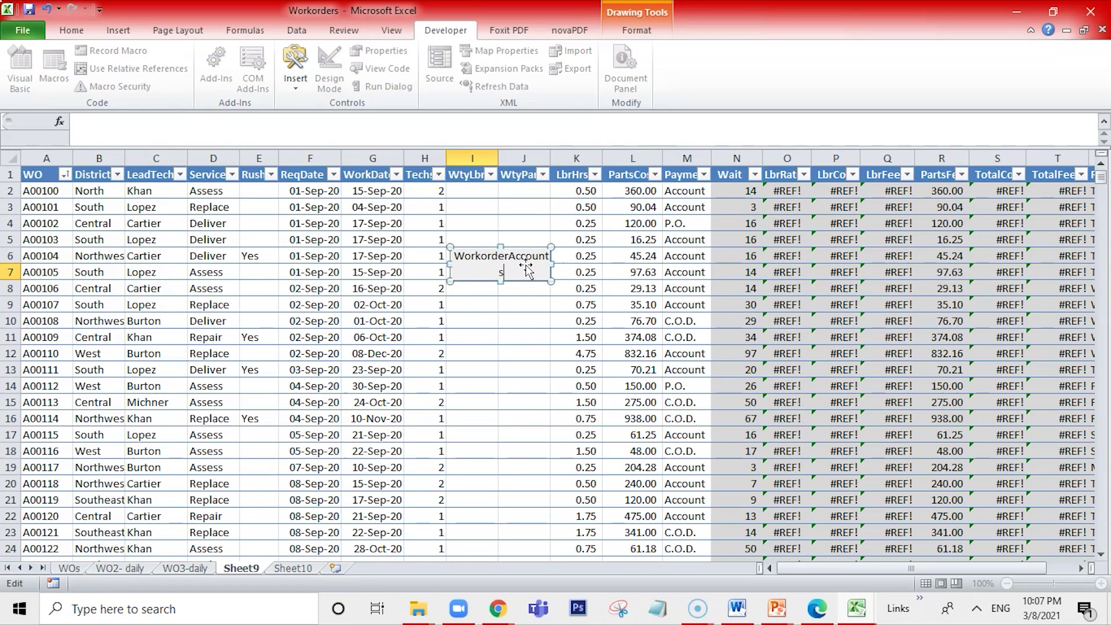
key("BackSpace")
left_click(525, 305)
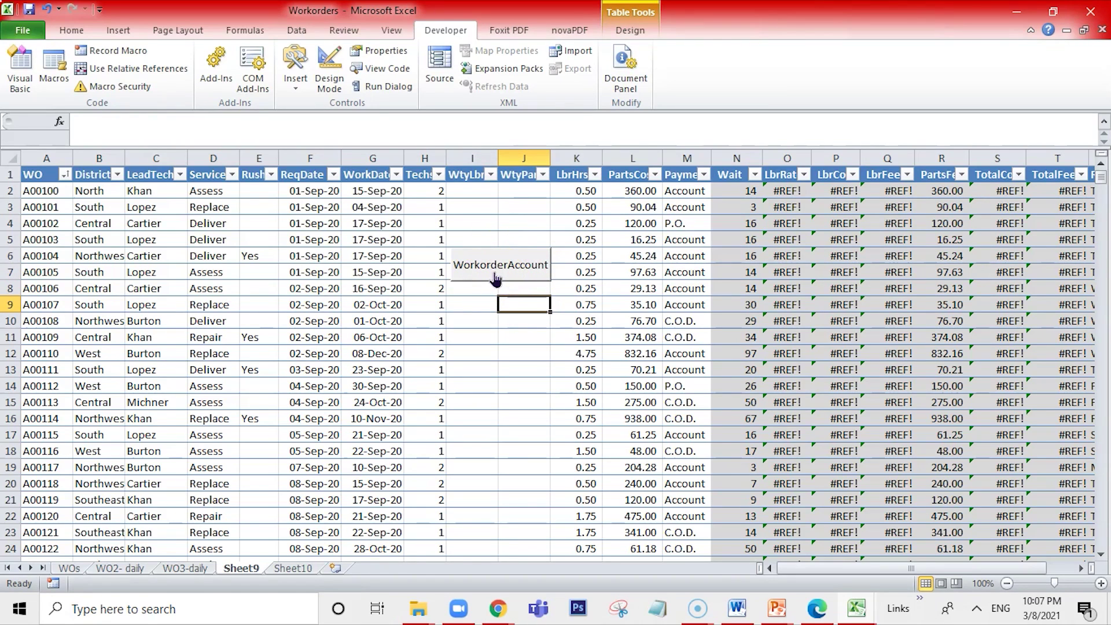
left_click(498, 267)
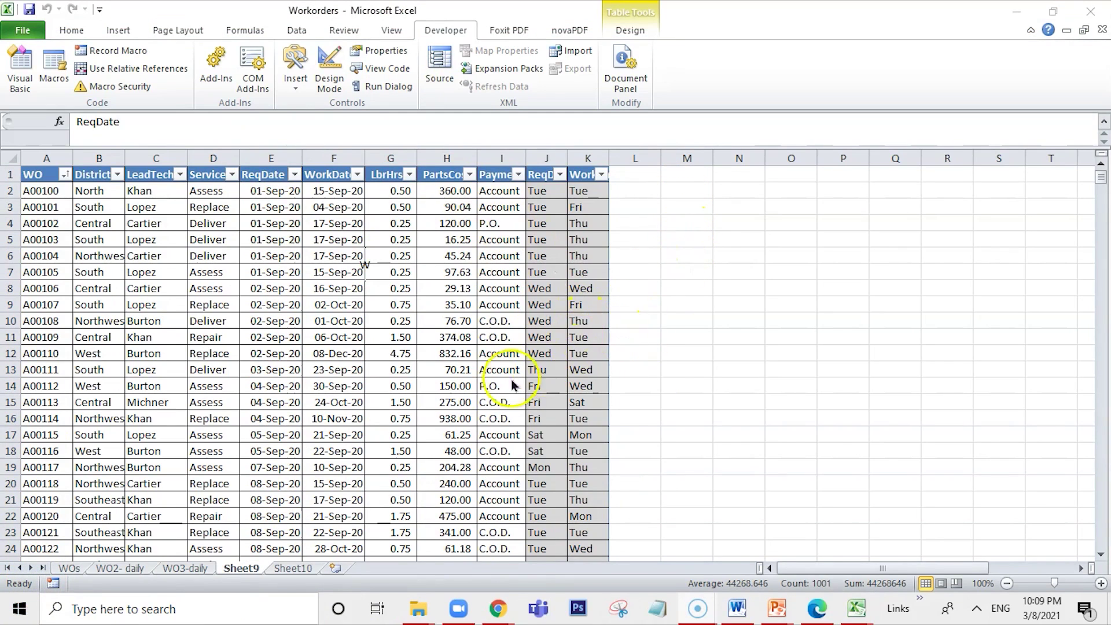
- Inspect the workbook's macro list without running anything, and look over the other macro commands offered for the worksheet view
left_click(399, 37)
left_click(400, 38)
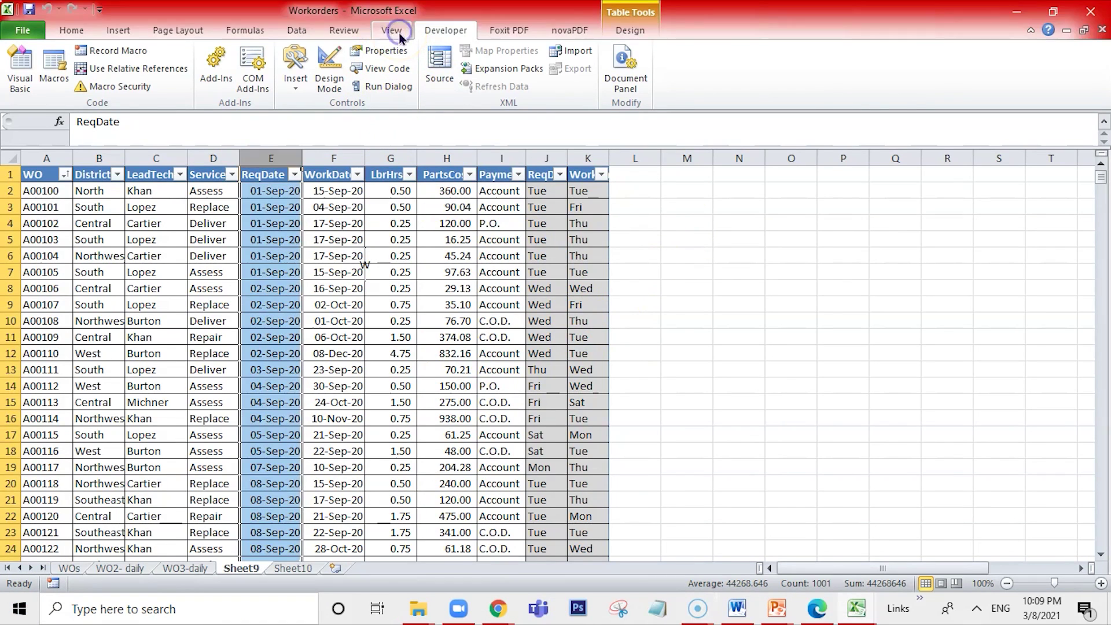
left_click(398, 38)
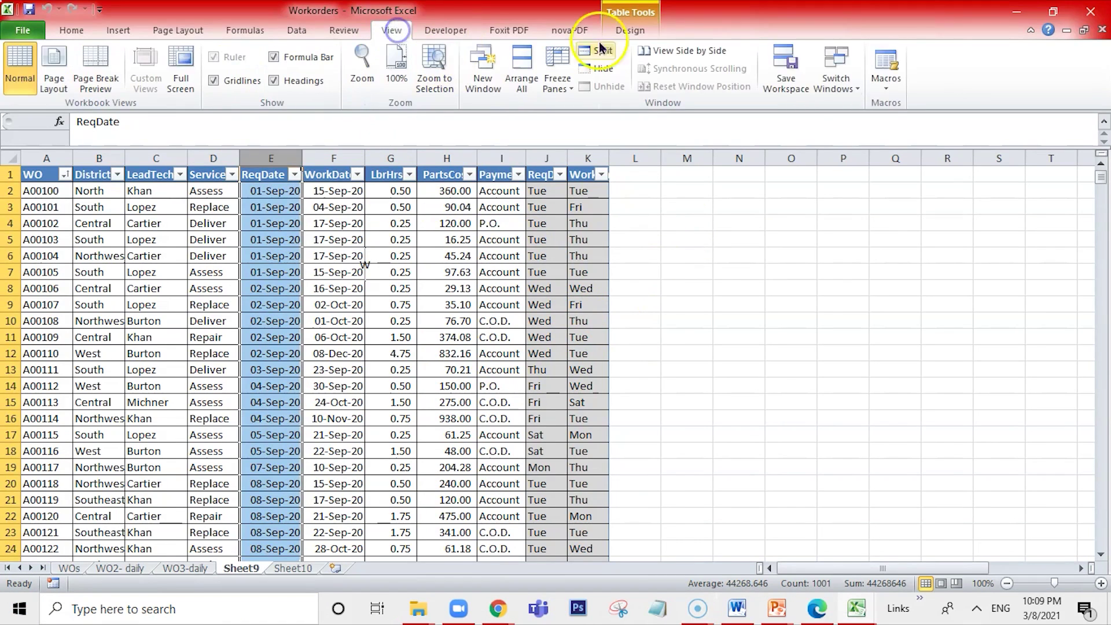
left_click(888, 90)
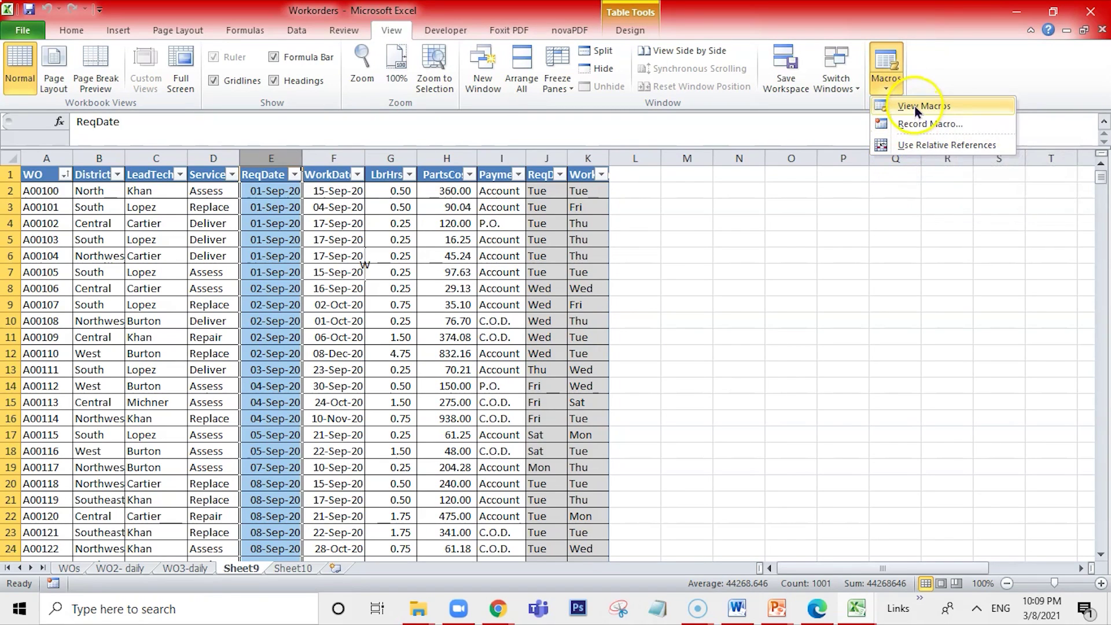
left_click(914, 106)
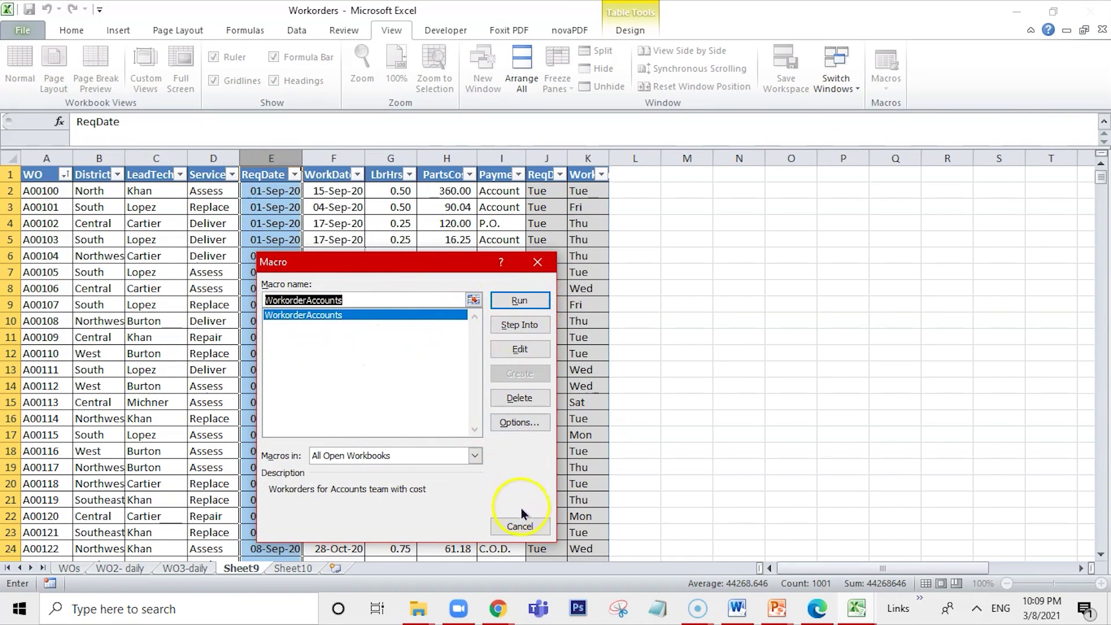
left_click(519, 525)
left_click(885, 80)
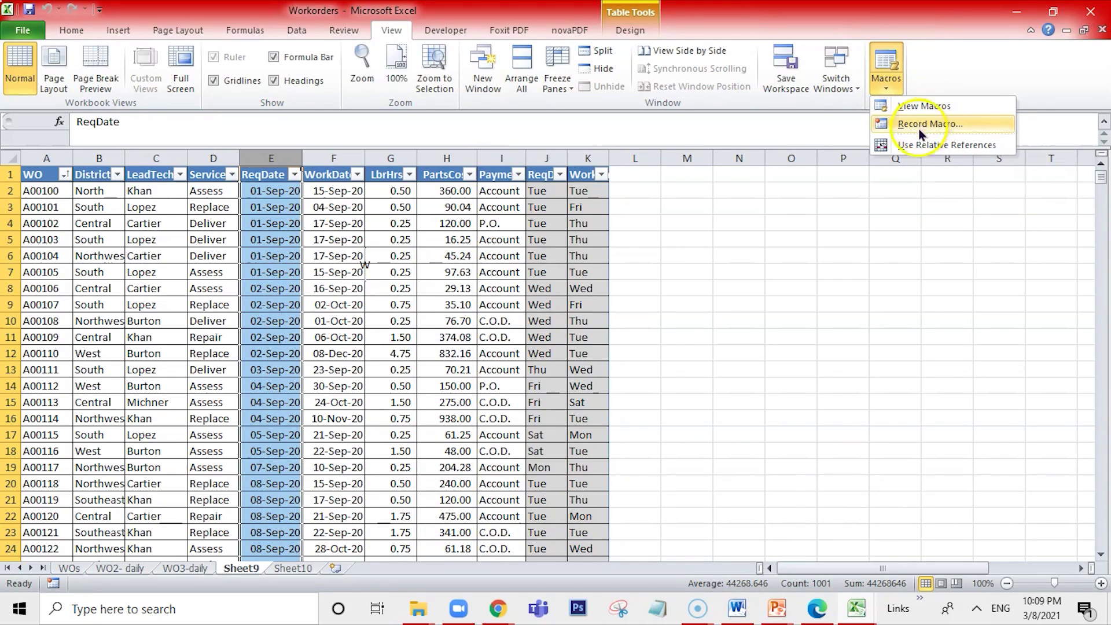
left_click(442, 29)
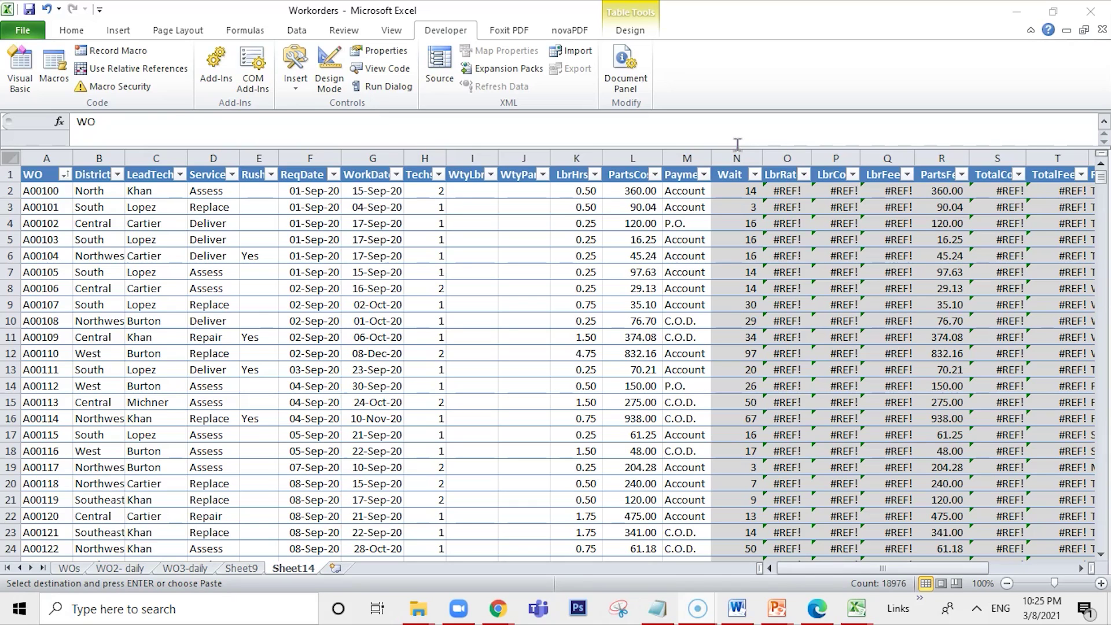
- Paste the work orders data into Sheet14 and look at the WorkorderAccounts code in Visual Basic before returning to the workbook
key("ctrl+v")
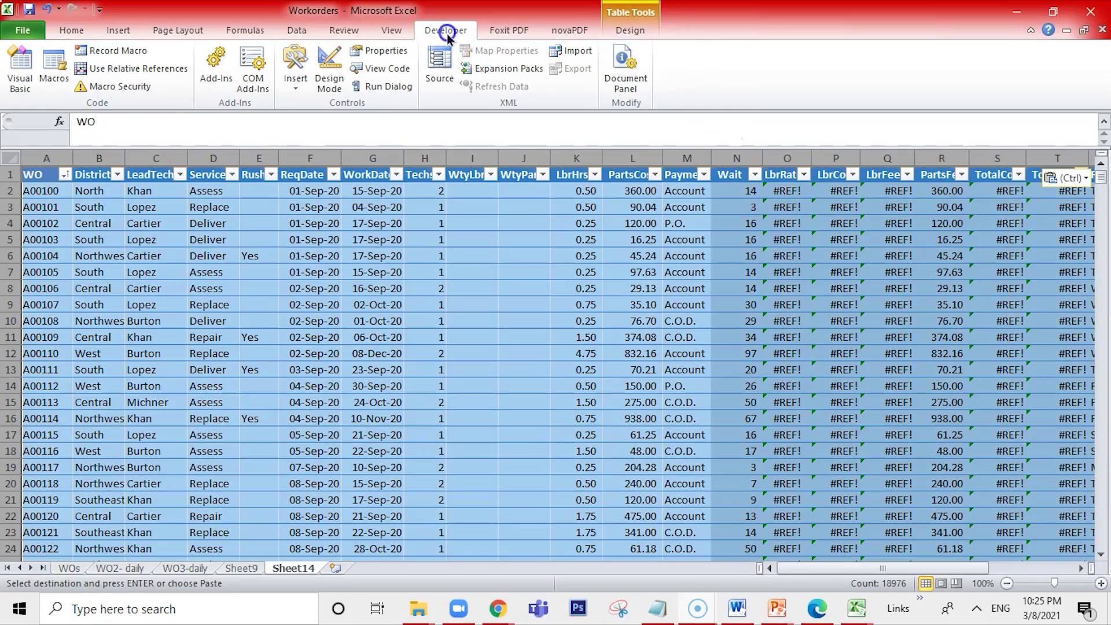
left_click(20, 73)
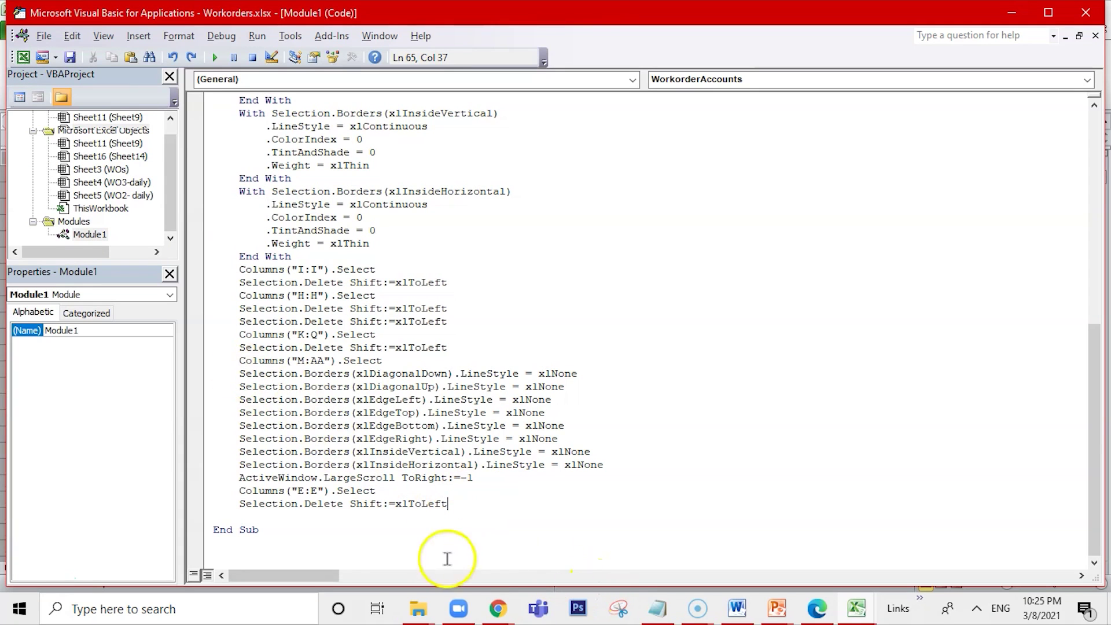
left_click(24, 57)
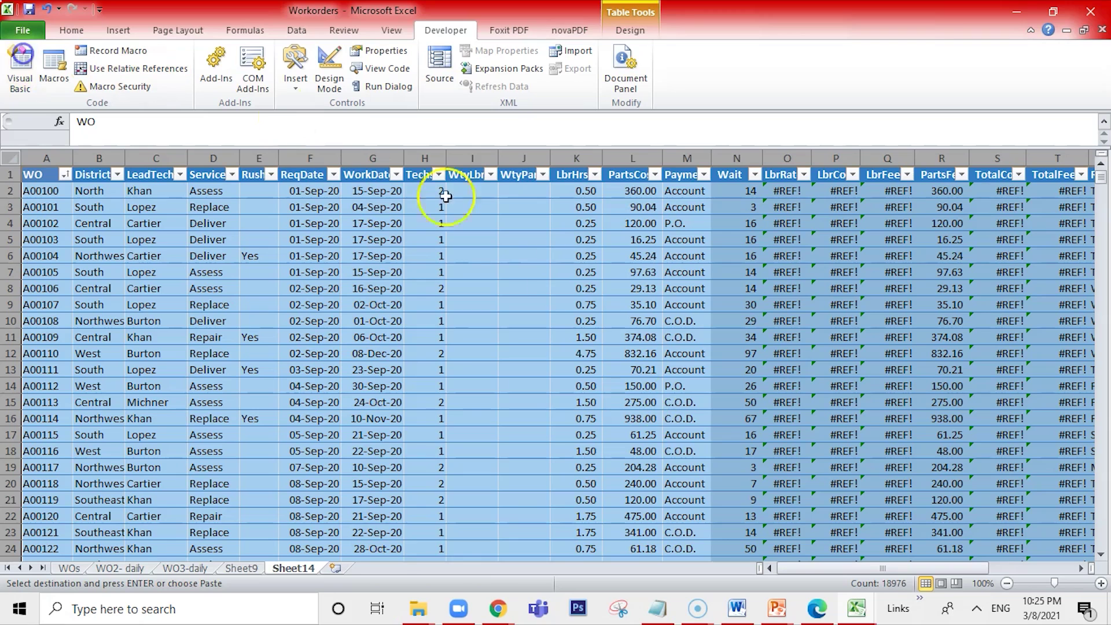
- Compare the processed table on Sheet9 with the raw data on Sheet14 and reopen the WorkorderAccounts code
left_click(238, 567)
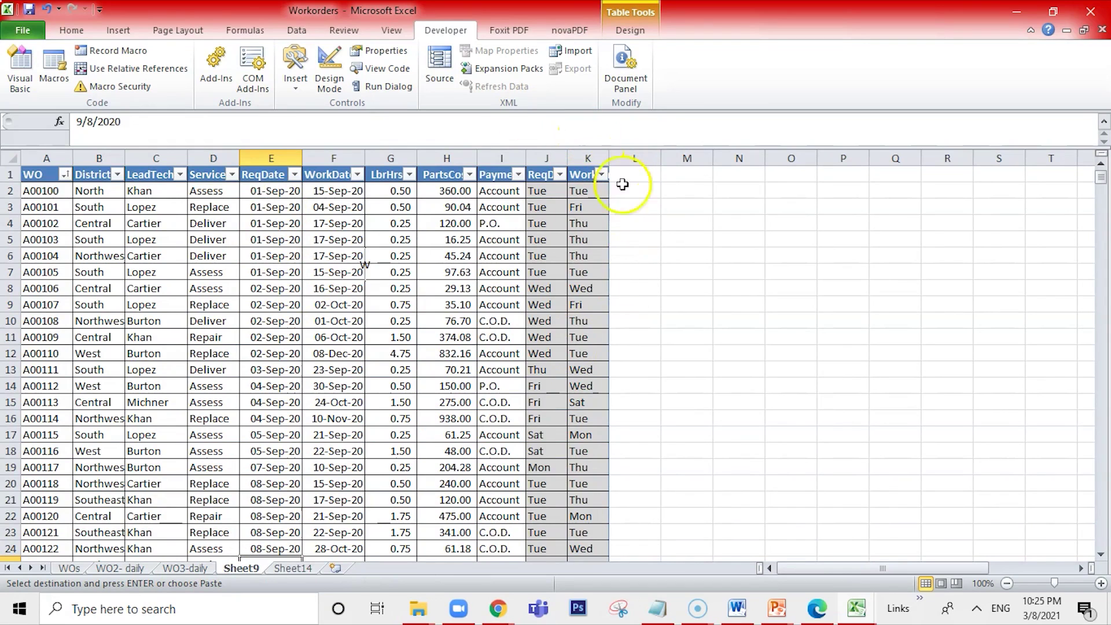
left_click(288, 570)
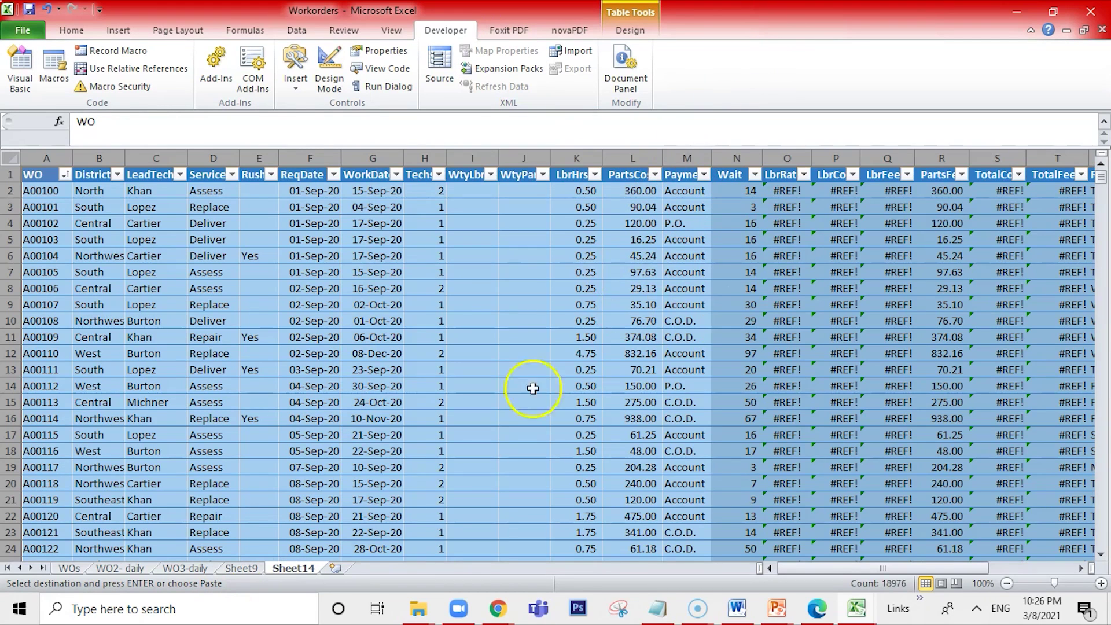
left_click(29, 70)
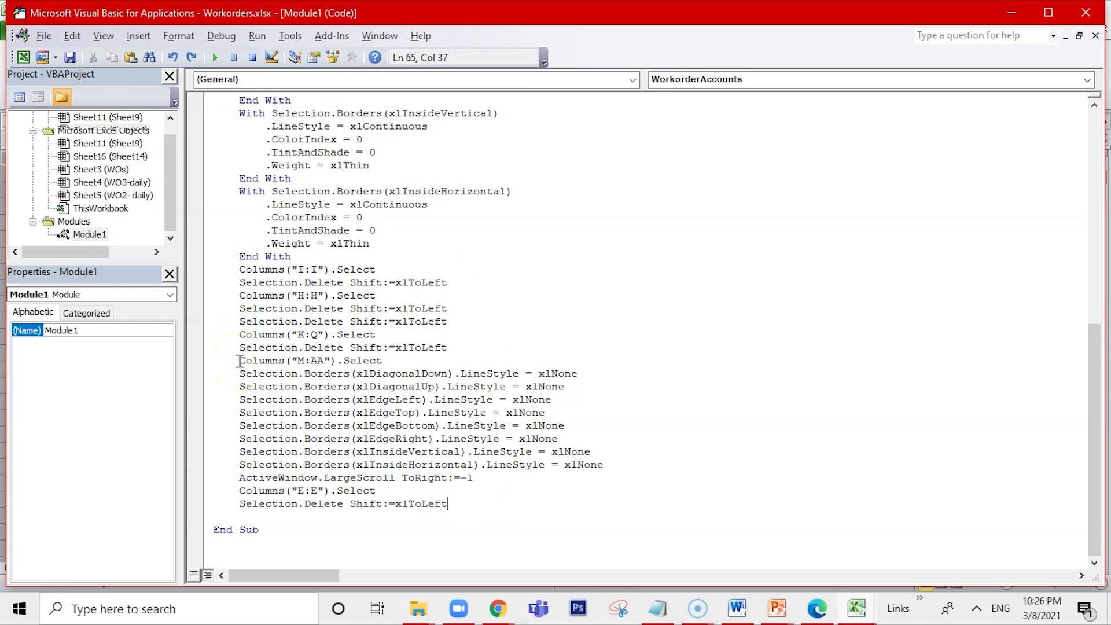
- Delete the WorkorderAccounts code lines from Columns("M:AA").Select through the Columns("E:E") deletion, and run the shortened macro on Sheet14
left_click_drag(241, 359, 463, 501)
key("Delete")
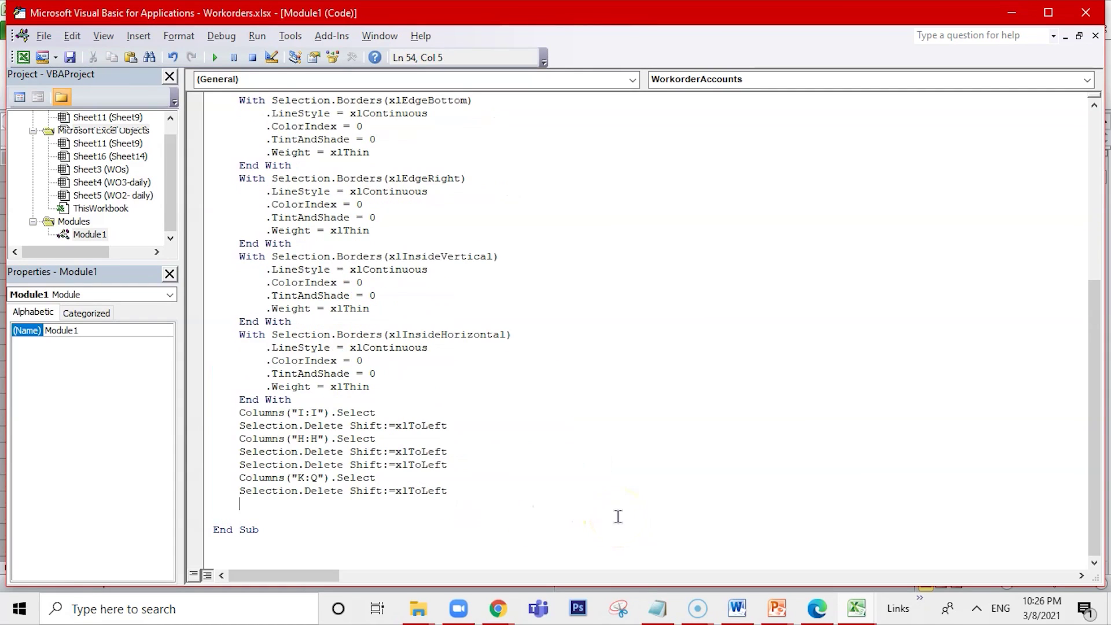
left_click(257, 37)
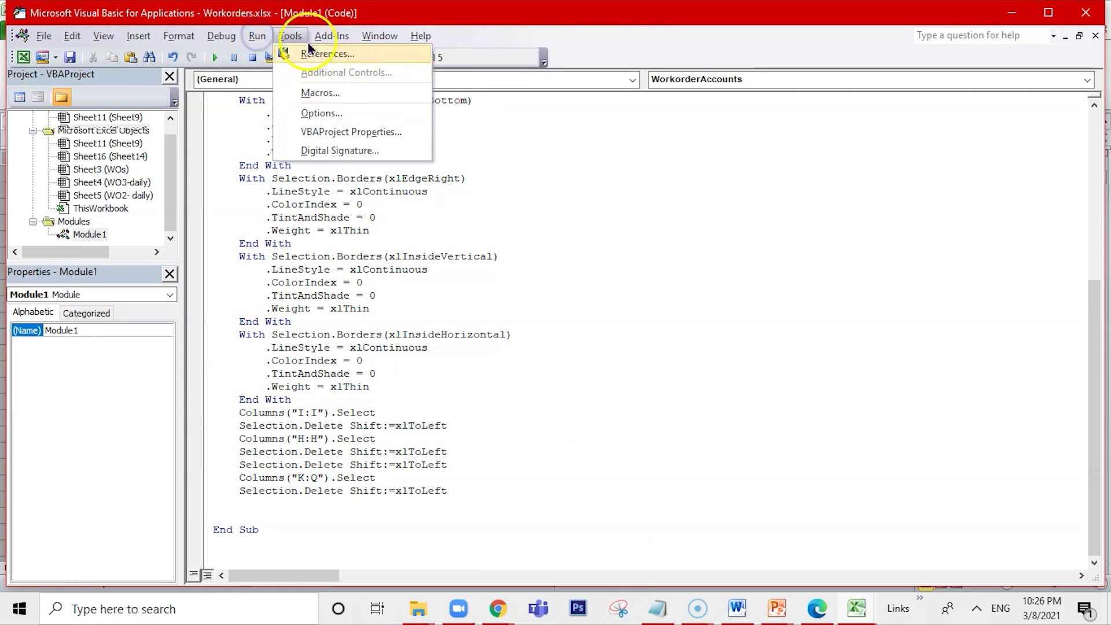
left_click(266, 52)
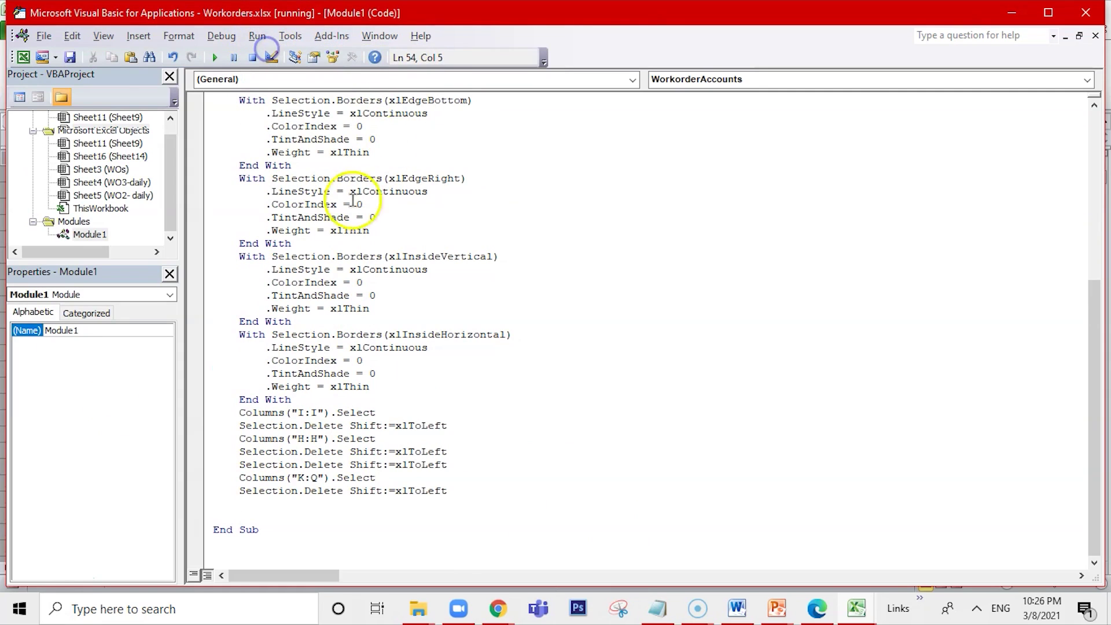
left_click(22, 58)
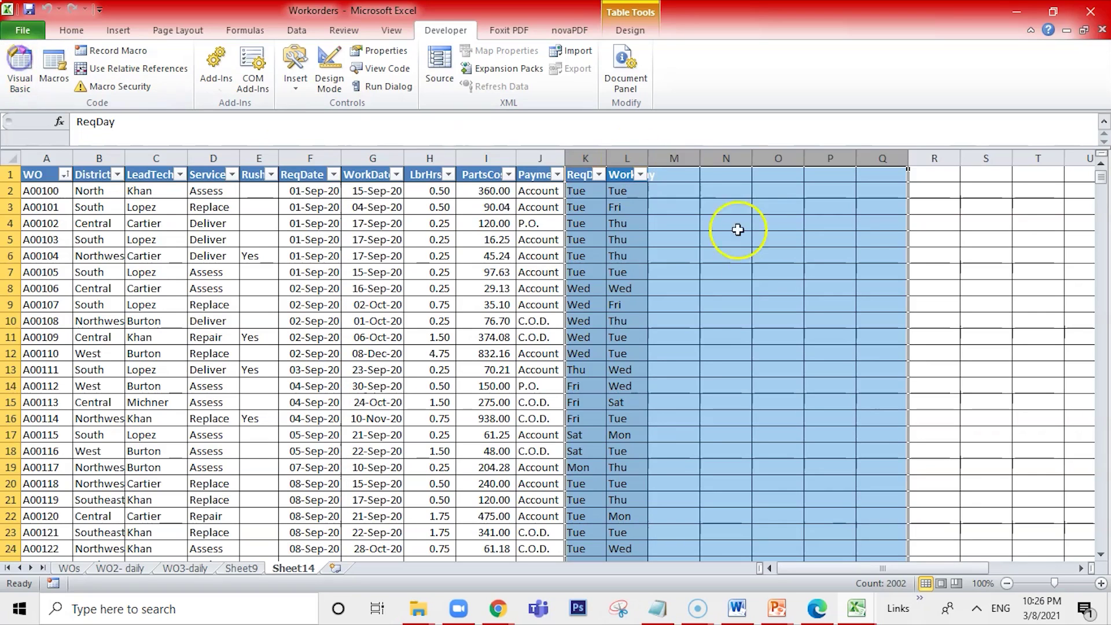
- Clear the column selection on Sheet14 and compare its table with the one on Sheet9, checking the Rush column and the cell borders
left_click(735, 296)
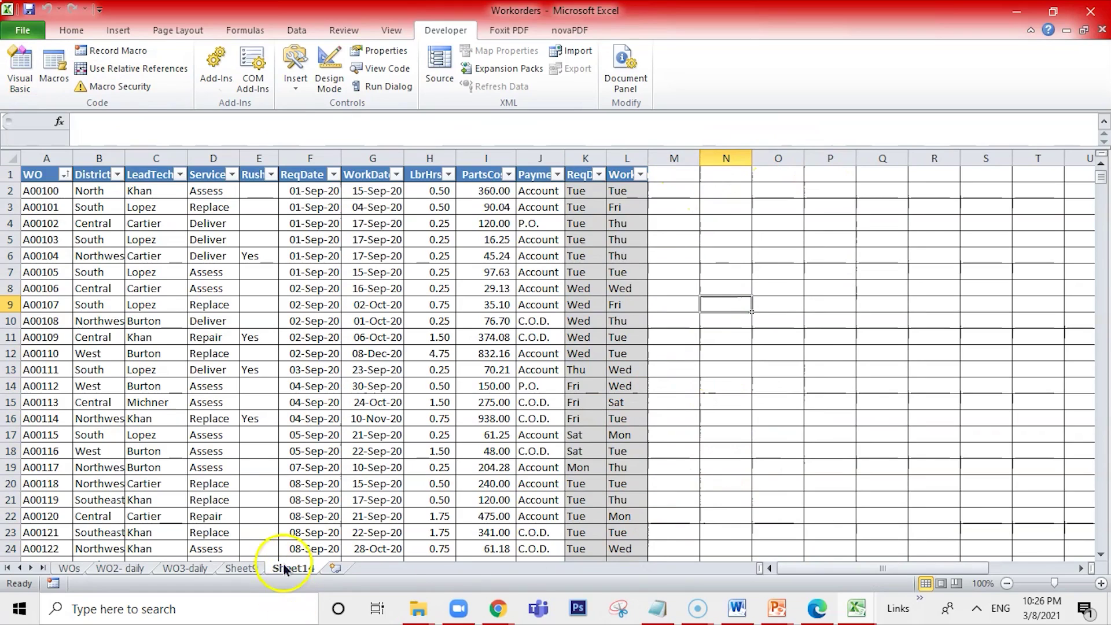
left_click(255, 571)
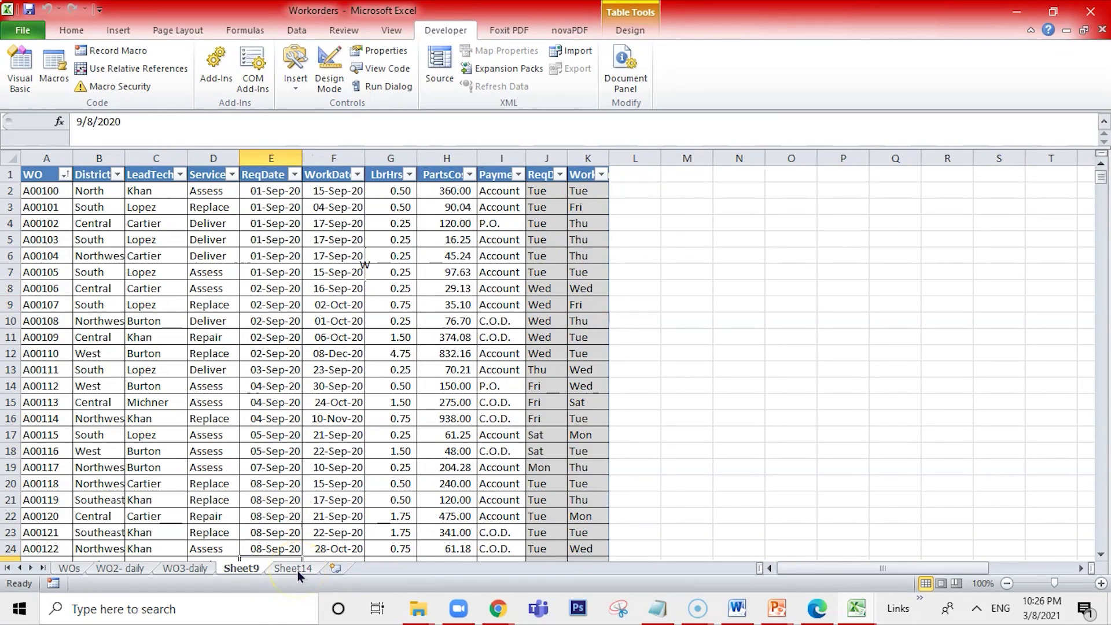
left_click(297, 570)
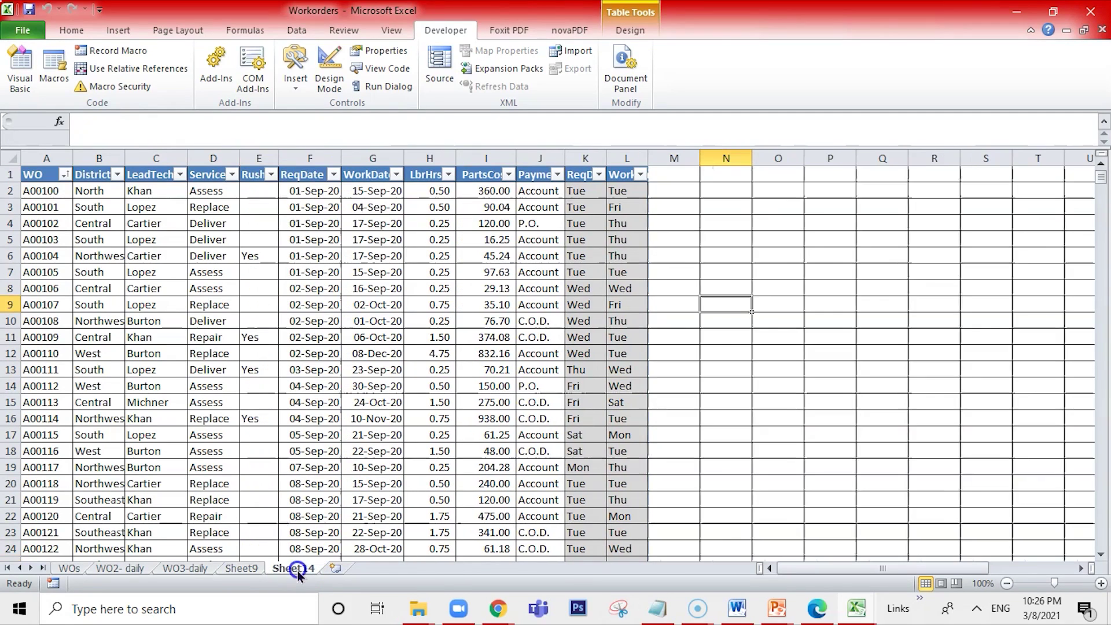
left_click(246, 570)
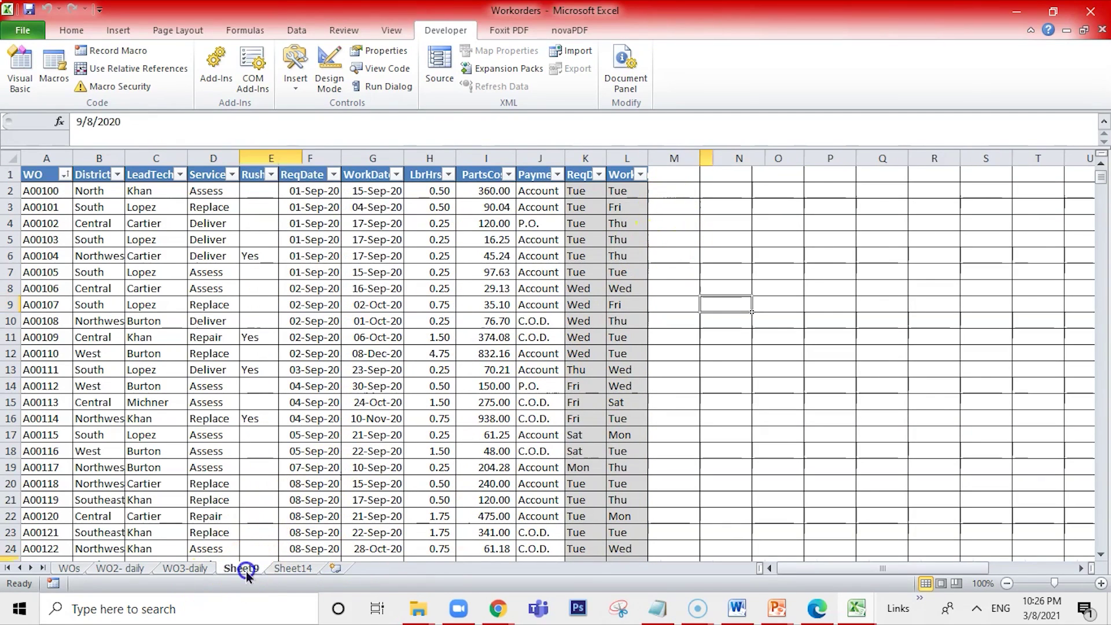
left_click(300, 571)
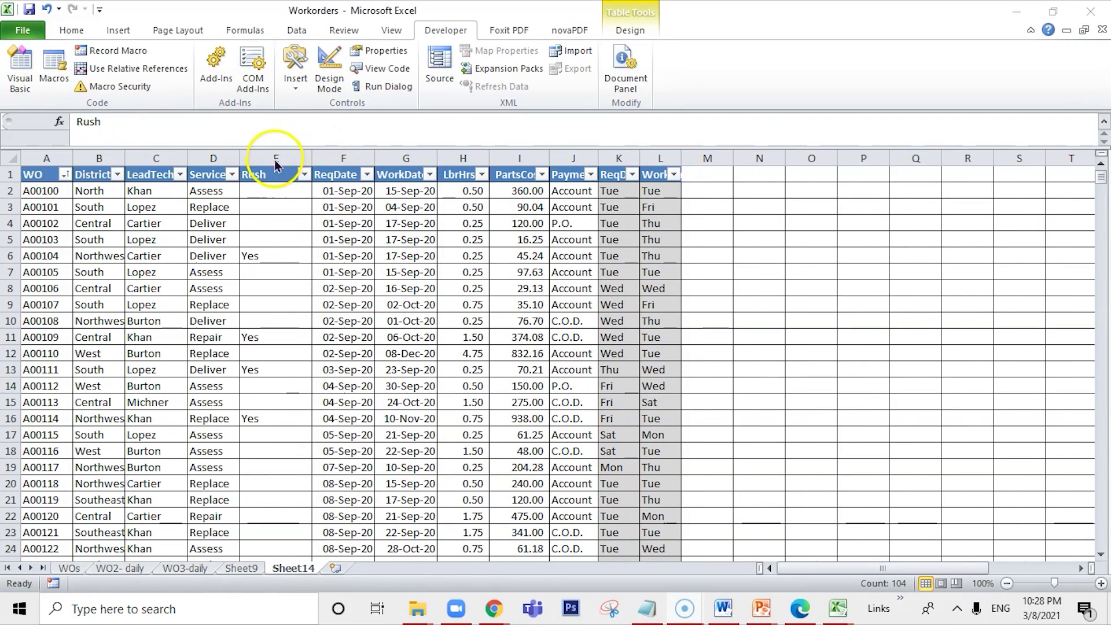
- Select the Rush column on Sheet14 to look through its entries, and open the Visual Basic editor
left_click(276, 165)
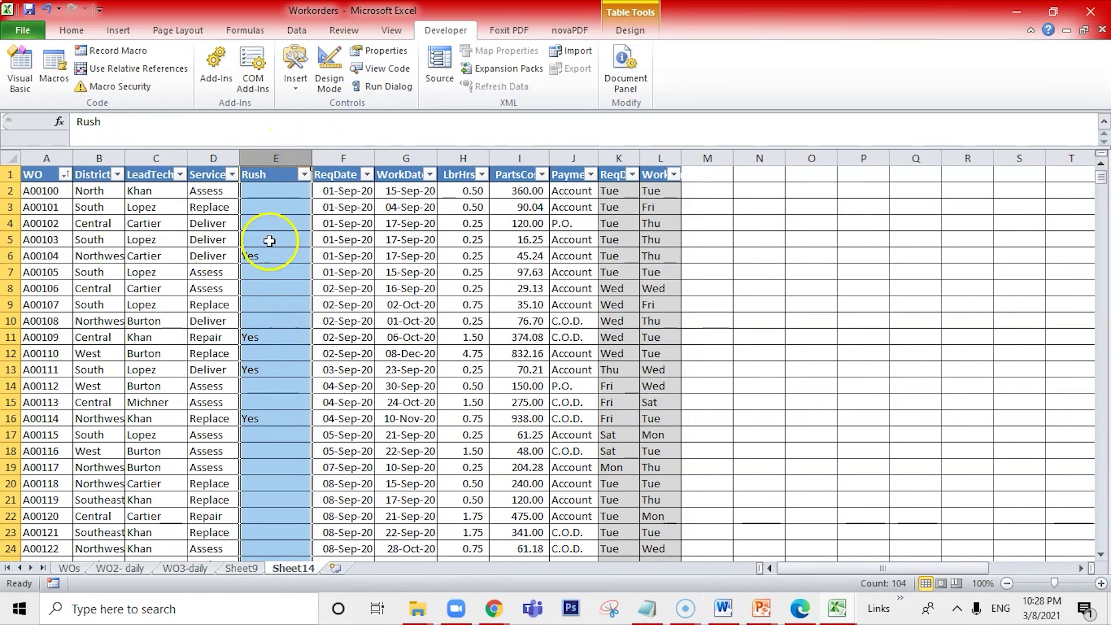
scroll(269, 241, "down", 4)
scroll(273, 280, "down", 6)
scroll(274, 281, "up", 8)
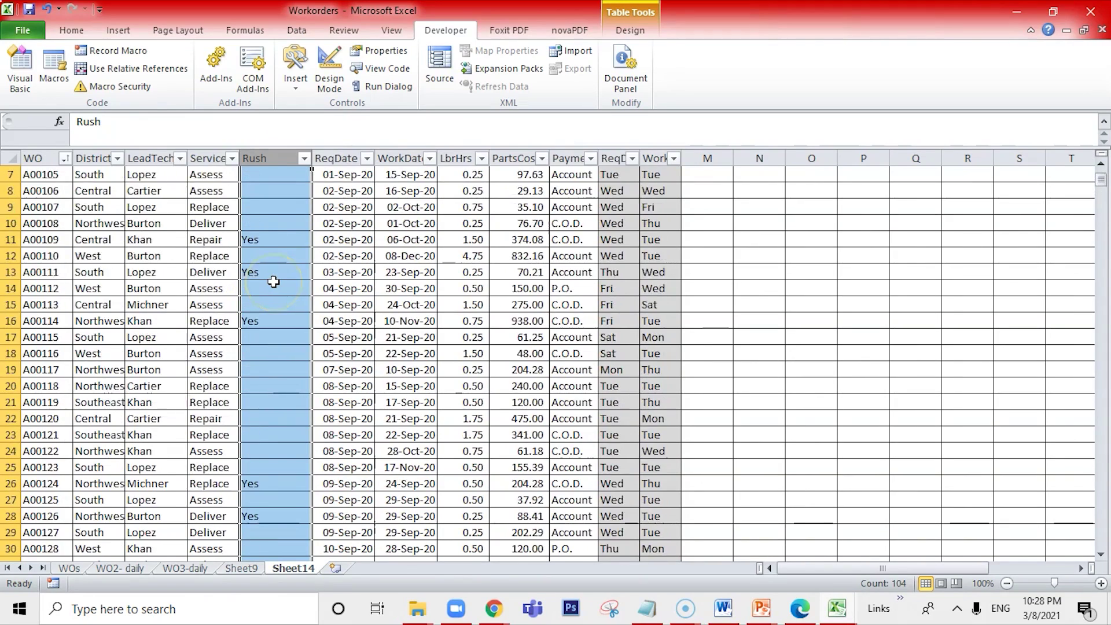
scroll(273, 281, "up", 2)
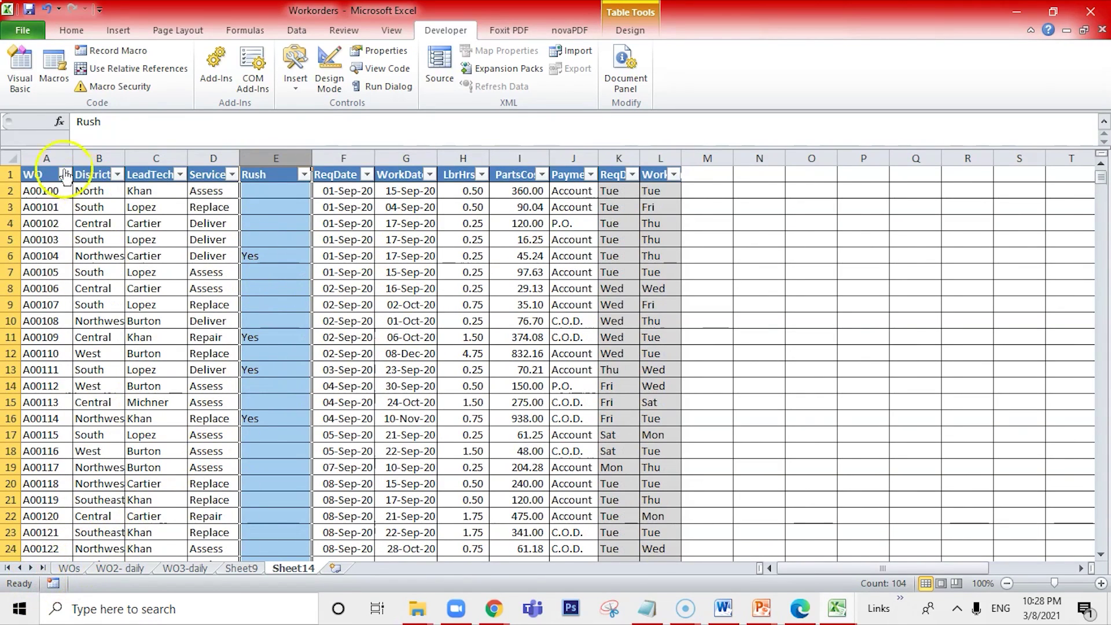
left_click(31, 78)
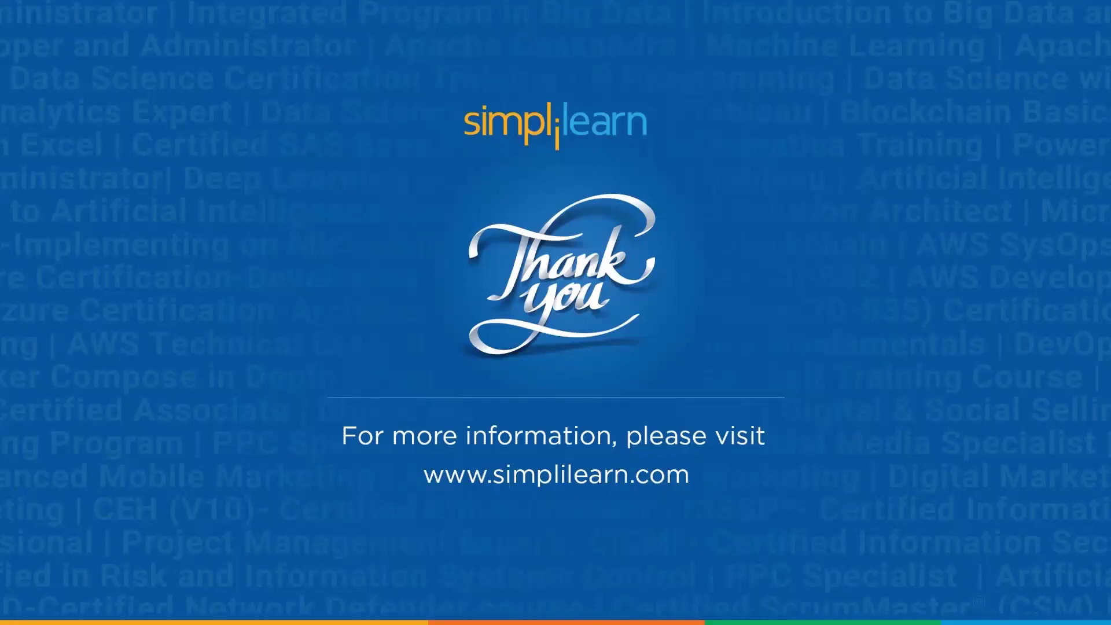